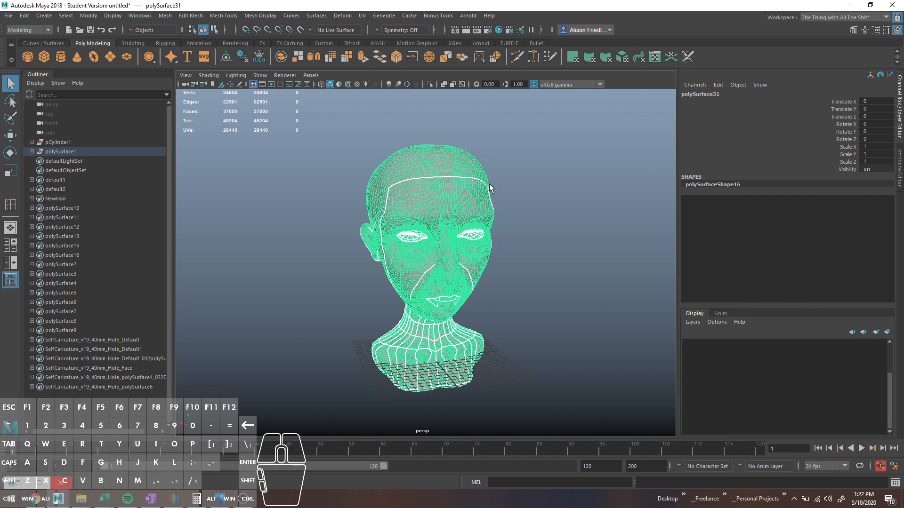
Step: Select the head mesh and make it the live surface
click(513, 189)
alt+drag(513, 189, 501, 227)
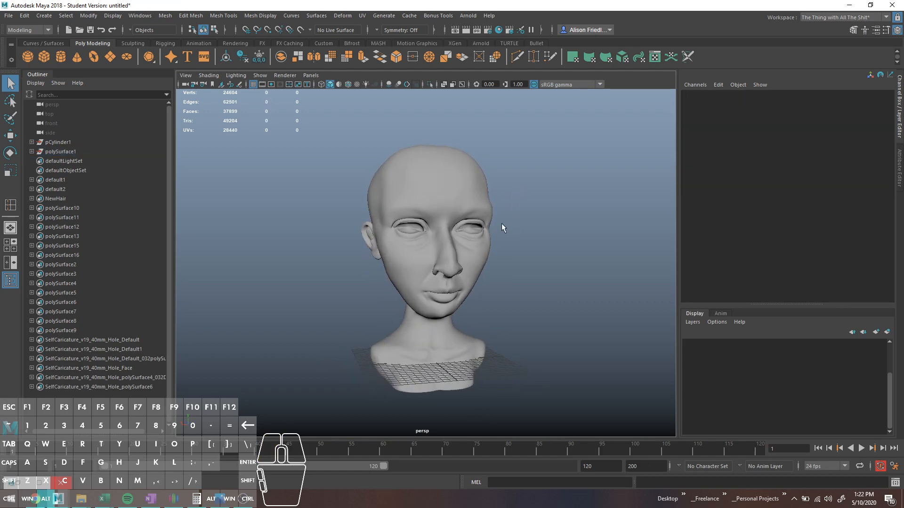
click(435, 168)
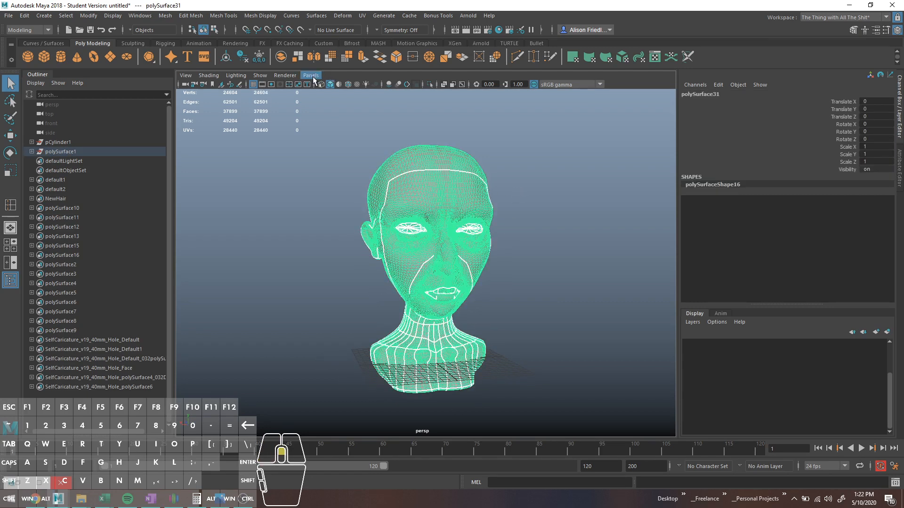
click(301, 31)
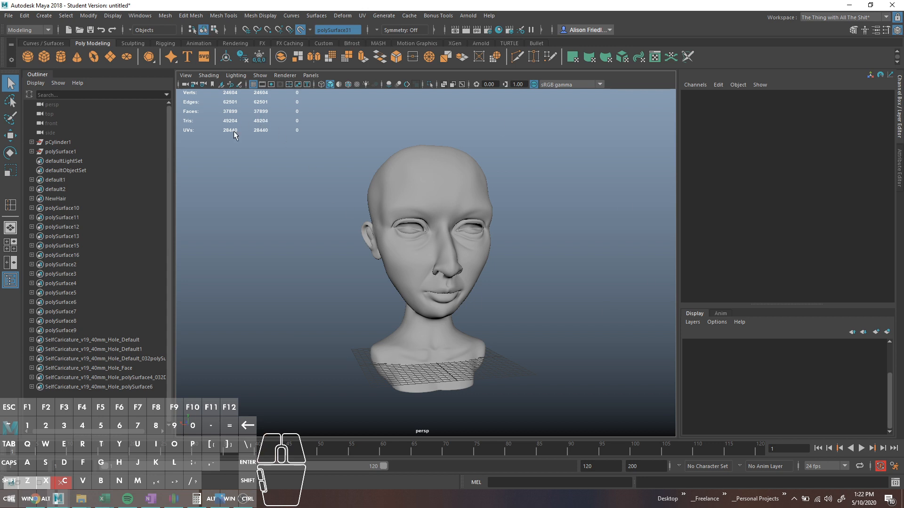
Step: Place a tiny polygon cube about 0.017 units wide on the bust's shoulder
click(46, 59)
alt+drag(538, 226, 538, 298)
shift+drag(548, 350, 591, 376)
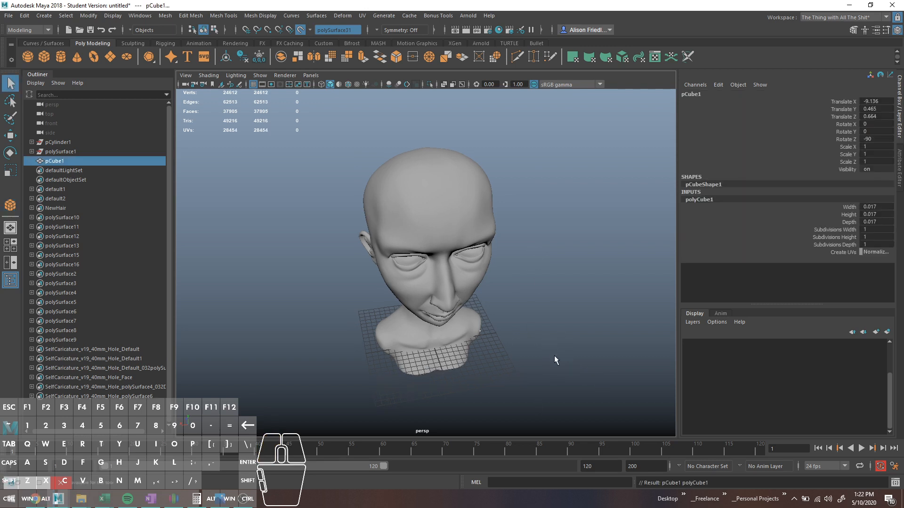
Step: Scale the shoulder cube up uniformly by a factor of about 335
key(f)
scroll(535, 320, down, 8)
alt+drag(521, 277, 443, 256)
scroll(443, 255, up, 4)
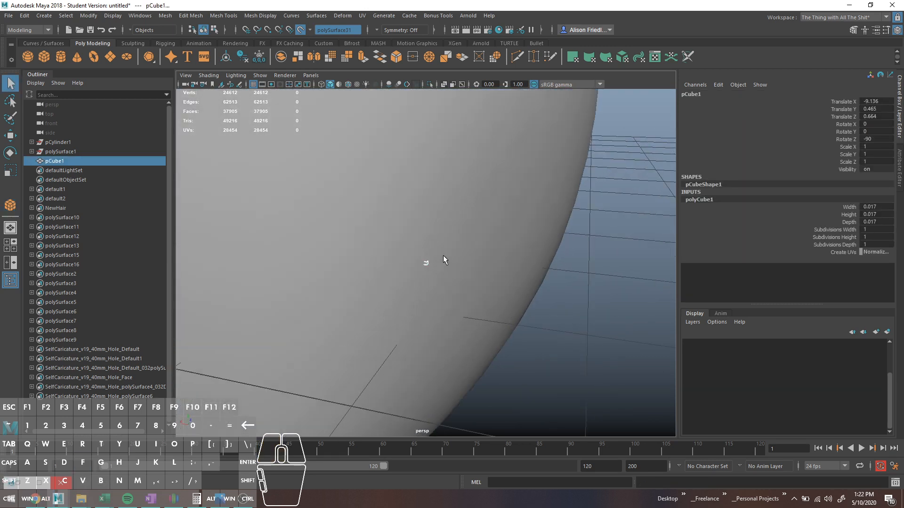
scroll(443, 255, up, 3)
scroll(440, 255, down, 5)
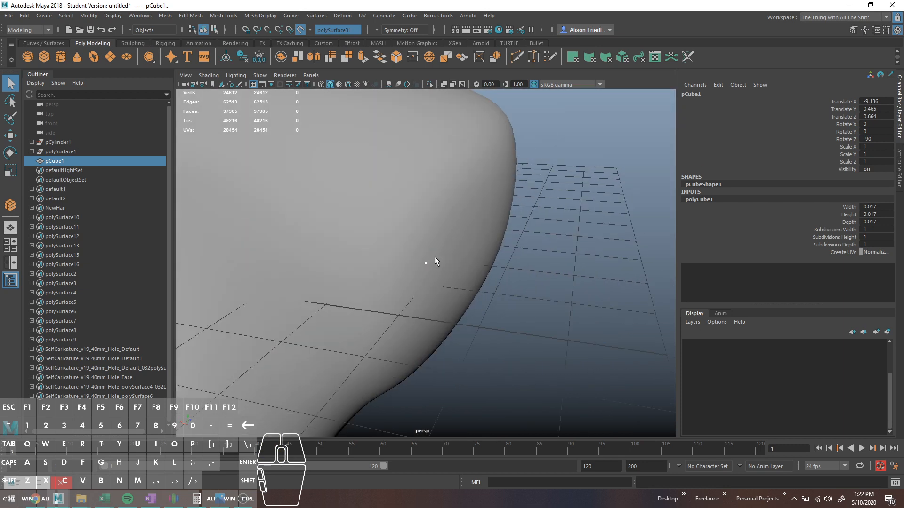
key(w)
scroll(411, 251, down, 4)
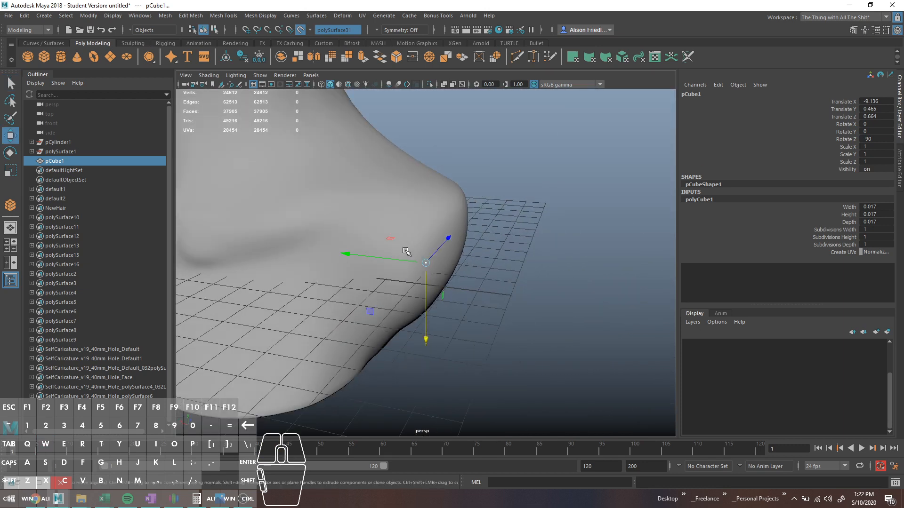
key(r)
drag(426, 262, 572, 285)
key(w)
alt+drag(484, 280, 491, 208)
scroll(435, 278, down, 4)
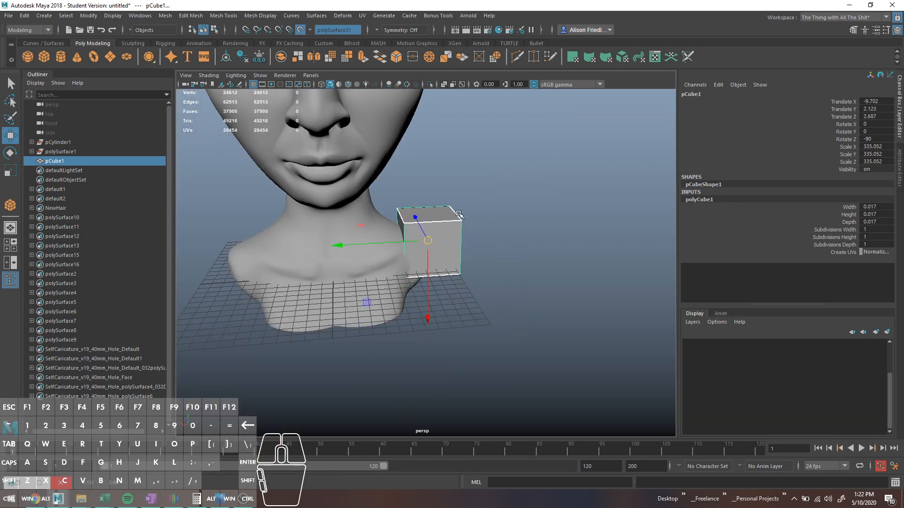
Step: Slide the cube along the live surface to the front of the bust, below the neck
drag(381, 251, 362, 244)
drag(428, 240, 420, 267)
drag(524, 239, 330, 256)
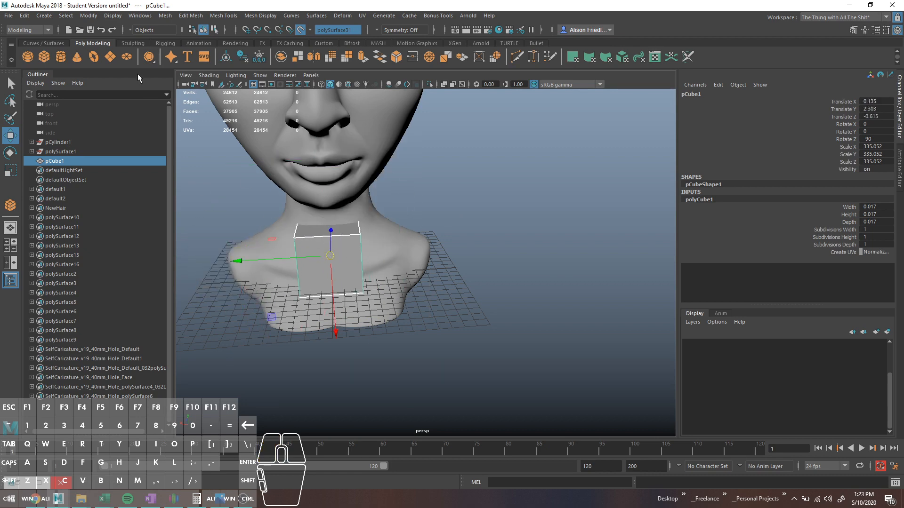
Step: Place three polygon spheres on the face: two on the forehead and one between the eyebrows
click(30, 61)
alt+middle_drag(369, 125, 385, 222)
scroll(385, 222, down, 4)
alt+drag(385, 220, 375, 198)
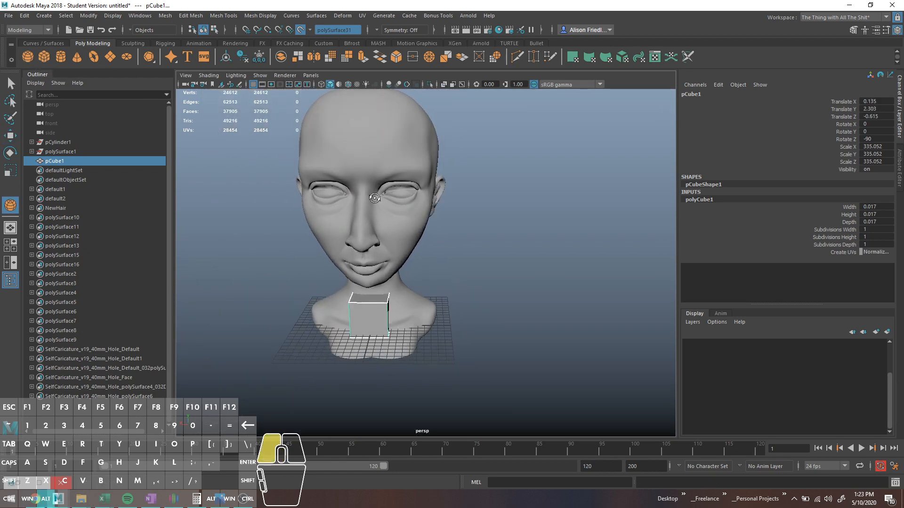
click(409, 151)
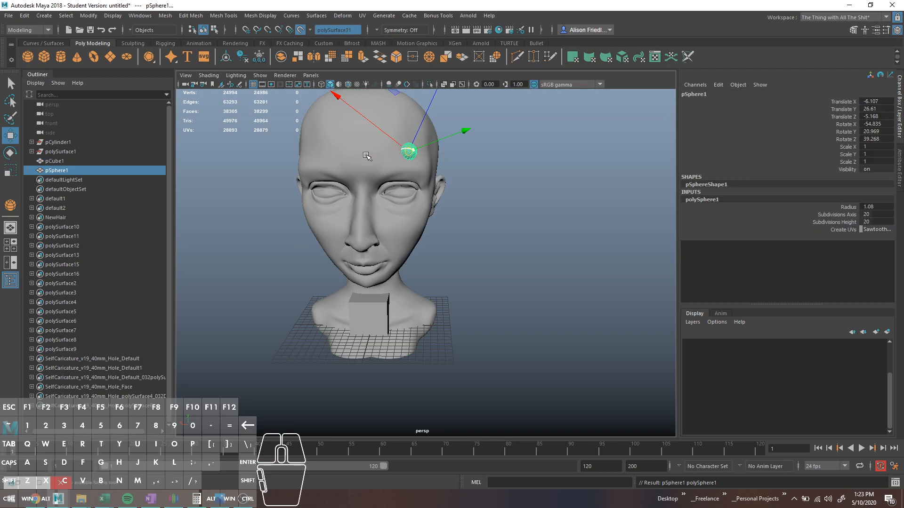
key(g)
click(337, 142)
key(g)
click(361, 184)
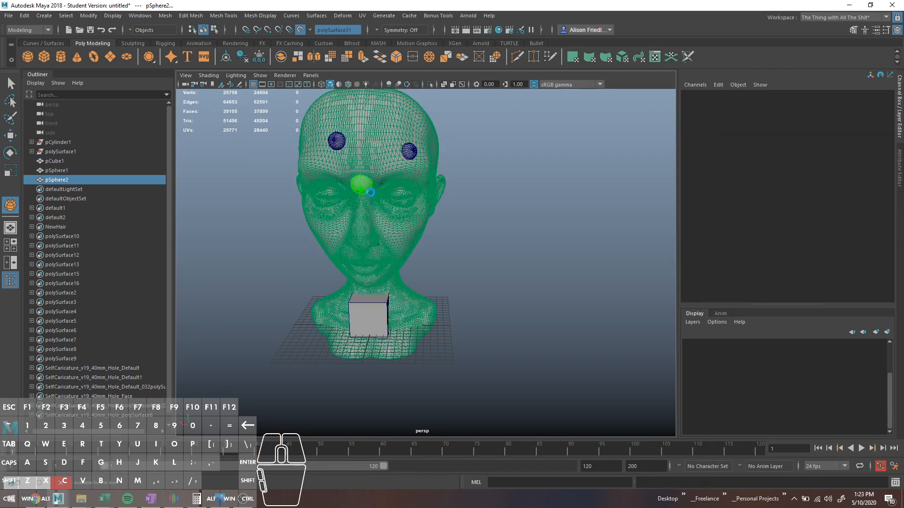
Step: Add five more spheres on both cheeks, above the upper lip, on the temple and on the upper forehead
key(g)
drag(397, 230, 406, 239)
key(g)
drag(343, 250, 382, 262)
key(g)
drag(343, 231, 352, 240)
key(g)
drag(322, 154, 329, 162)
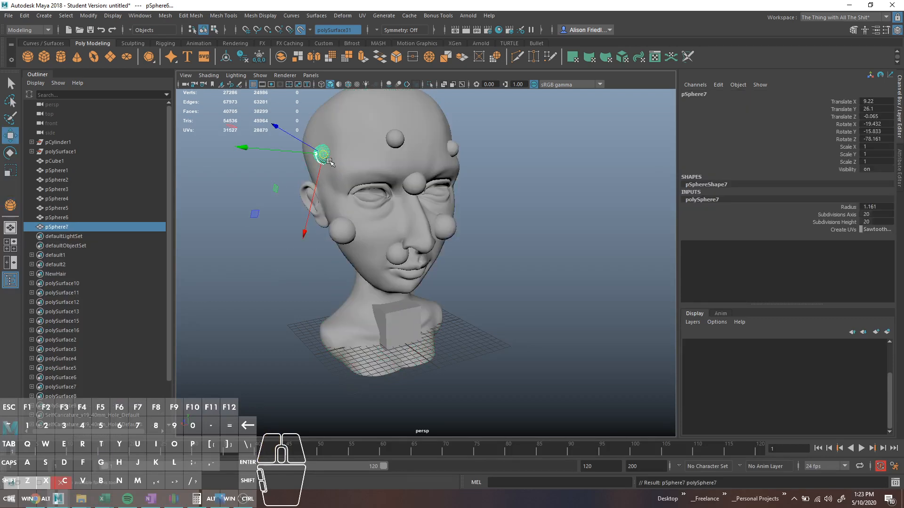
key(g)
drag(356, 129, 367, 140)
Step: Select all eight spheres and examine from several angles how they sit on the head
alt+middle_drag(399, 162, 414, 188)
scroll(408, 179, down, 3)
key(q)
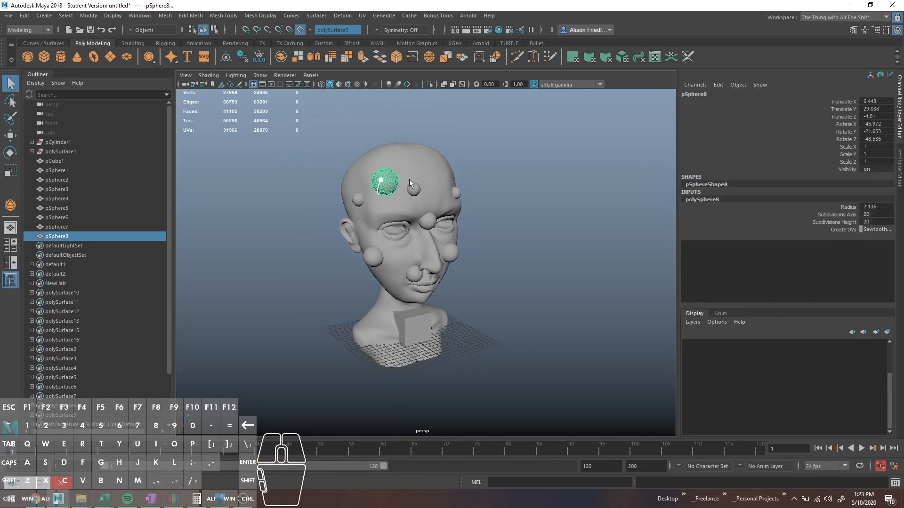
shift+click(60, 172)
scroll(436, 207, up, 3)
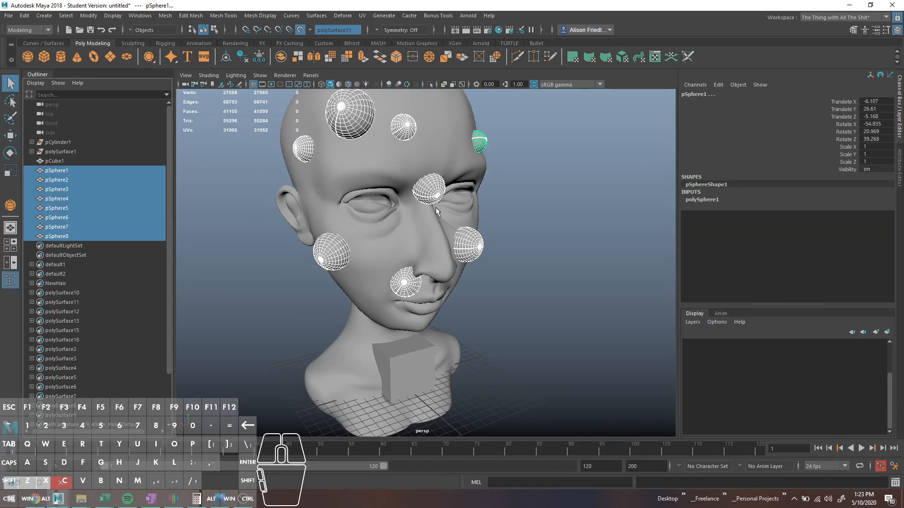
alt+drag(436, 208, 474, 196)
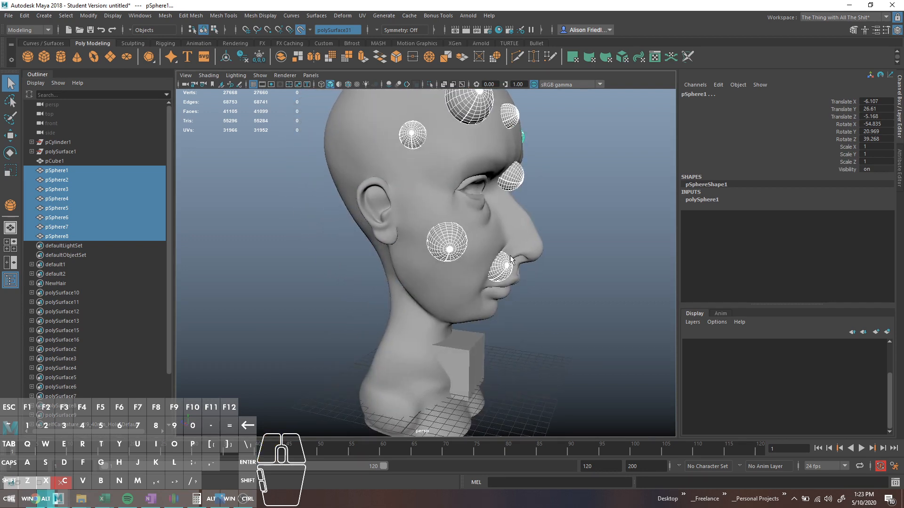
alt+drag(512, 260, 474, 284)
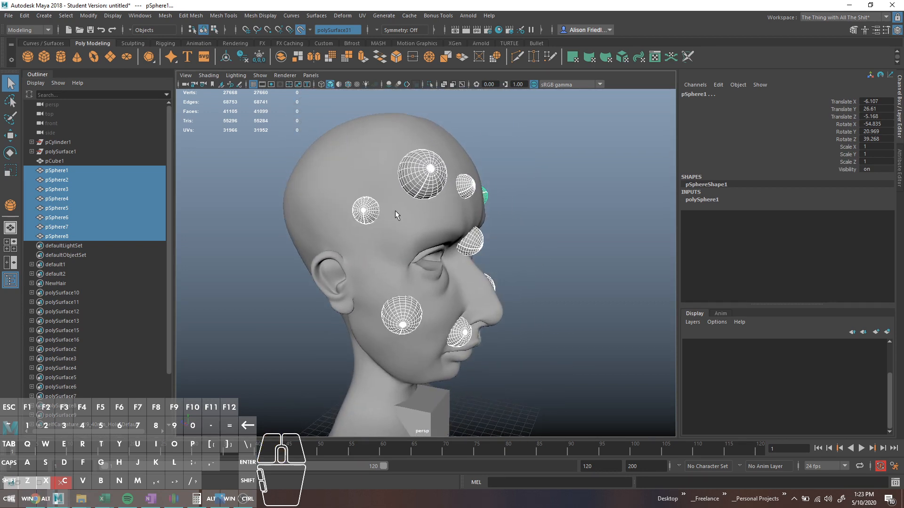
Step: Place three slender polygon cones as horns around the upper forehead and crown of the head
click(81, 56)
drag(364, 157, 337, 132)
alt+drag(408, 150, 415, 174)
key(g)
drag(415, 174, 448, 113)
key(g)
drag(339, 145, 331, 98)
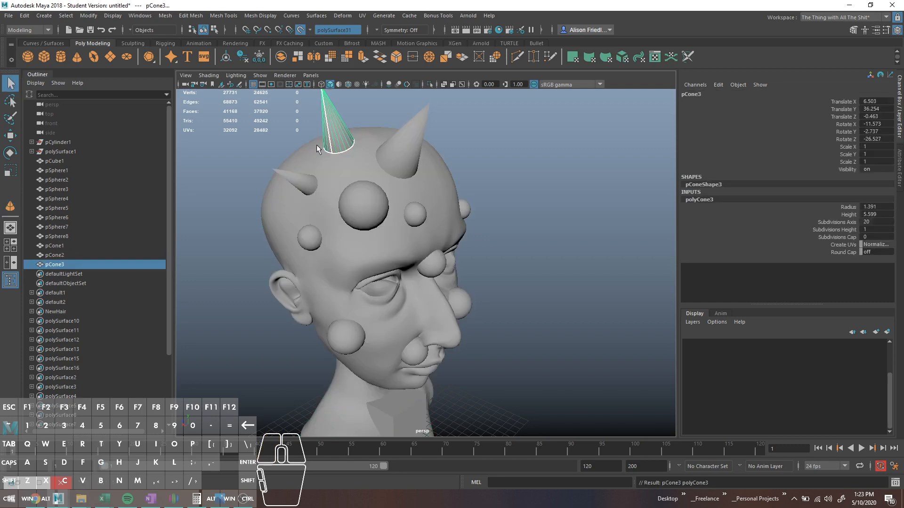
Step: Add a wide cone of radius about 4.6 on the crown and a slender horn about 9.2 tall on the opposite forehead
key(g)
drag(303, 146, 309, 113)
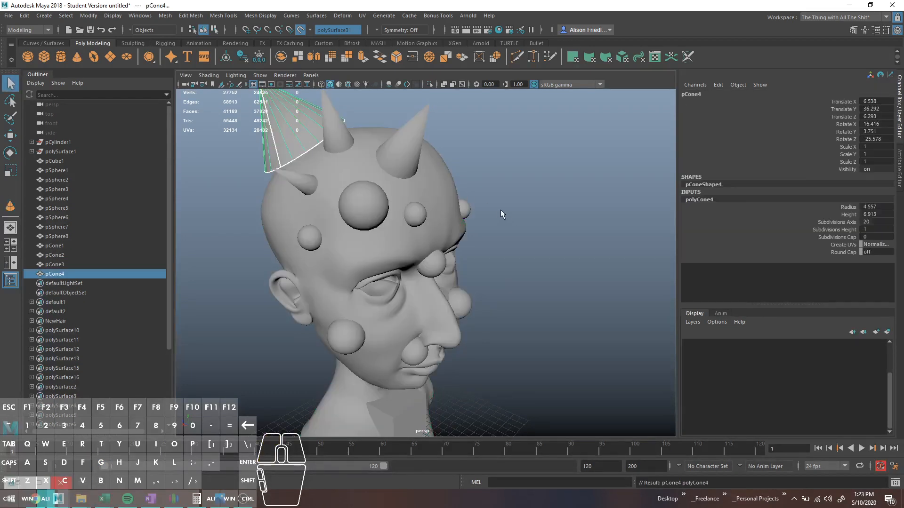
alt+drag(500, 214, 411, 182)
key(g)
drag(410, 182, 476, 141)
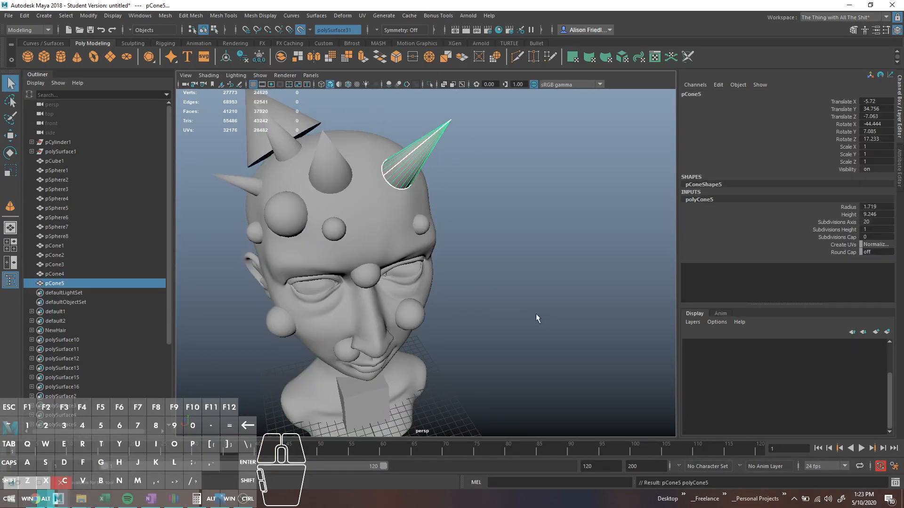
Step: Turn off the live surface on the head mesh
alt+drag(536, 314, 667, 290)
scroll(504, 284, down, 5)
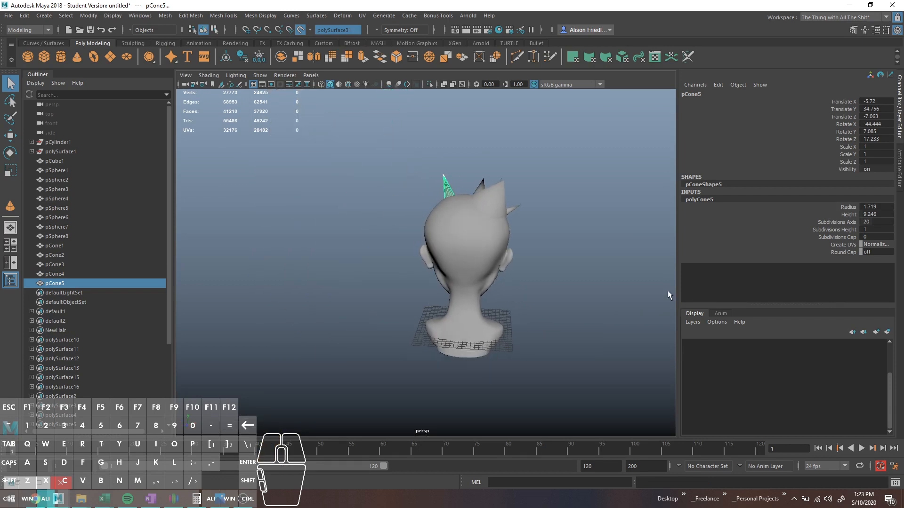
alt+middle_drag(542, 278, 482, 277)
scroll(476, 275, up, 5)
scroll(467, 275, down, 3)
alt+drag(465, 273, 590, 263)
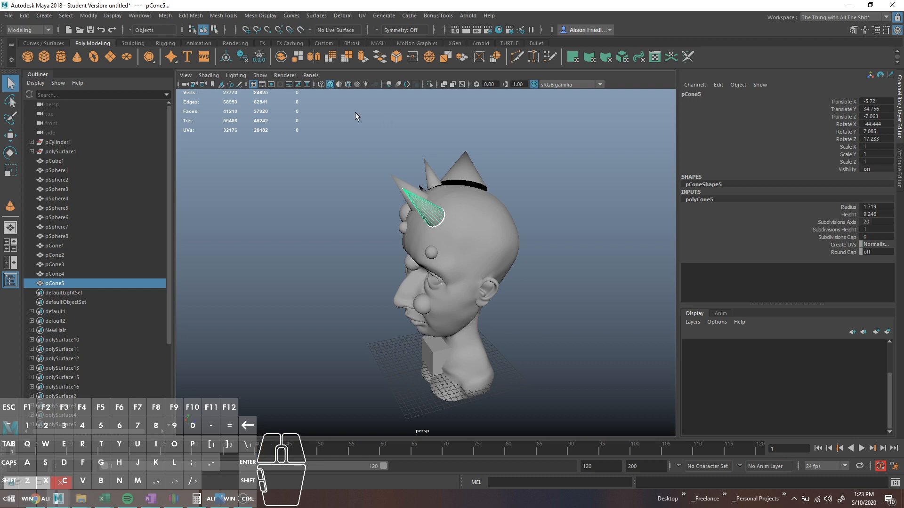
Step: Try creating a polygon cube beside the bust with no live surface, and delete it
click(41, 57)
shift+drag(311, 369, 336, 385)
alt+drag(419, 285, 528, 263)
key(Delete)
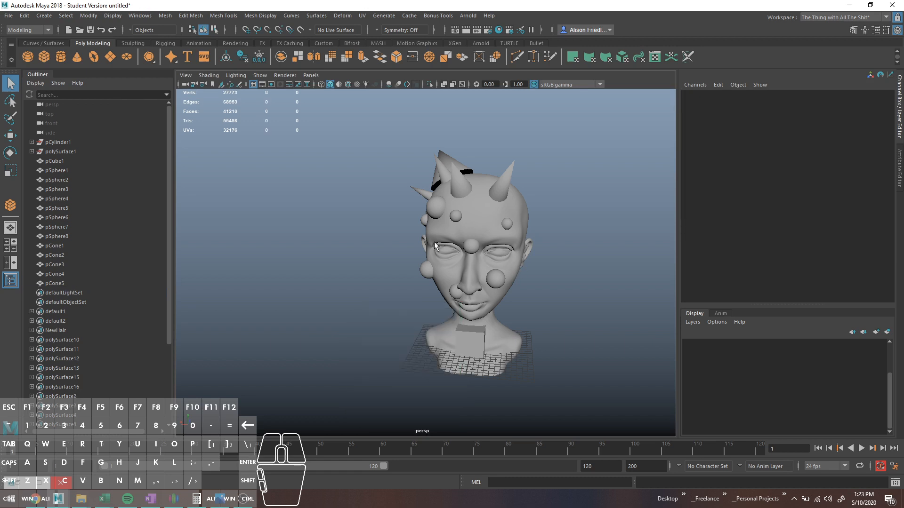
Step: Try moving the large forehead sphere away from the head along its own axis, and undo the moves
click(442, 202)
key(w)
alt+drag(430, 204, 262, 171)
key(ctrl+z)
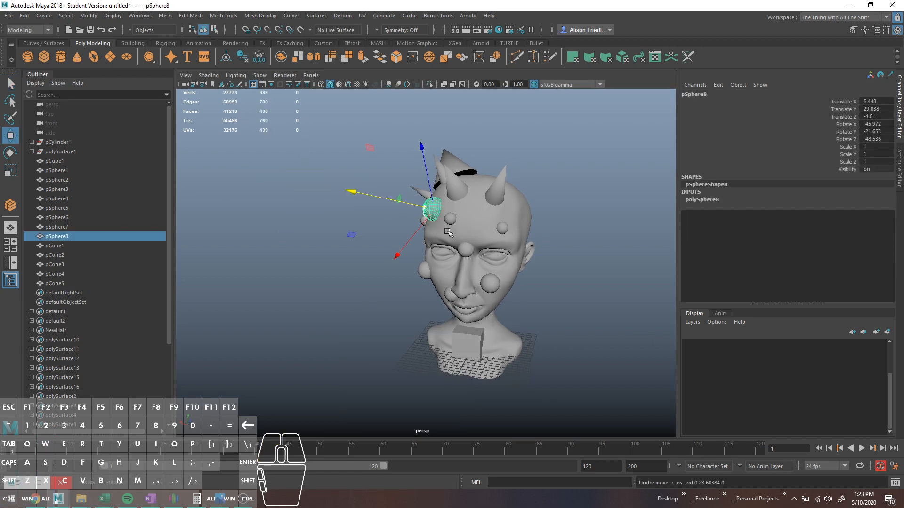
alt+drag(447, 203, 419, 211)
alt+middle_drag(419, 212, 434, 235)
scroll(432, 234, up, 3)
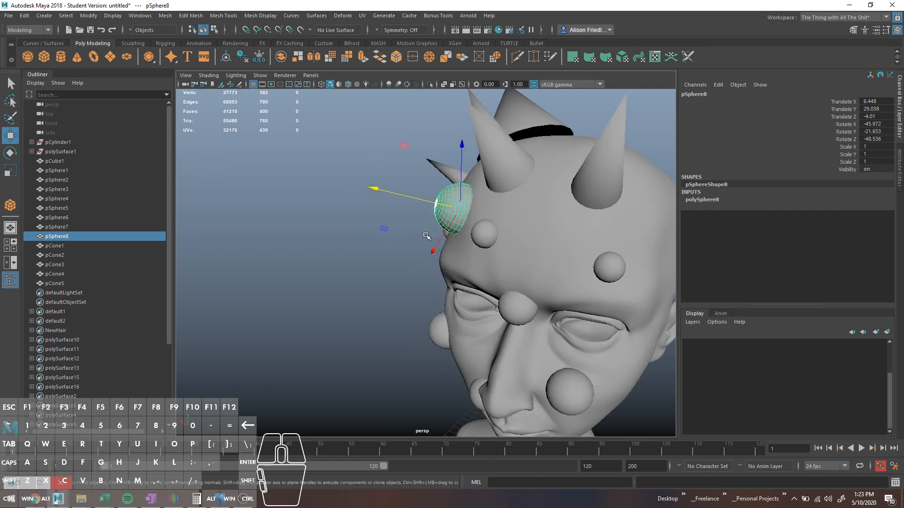
drag(407, 198, 351, 186)
key(ctrl+z)
Step: Move the wide cone on the crown down closer to the scalp along its own axis
click(596, 194)
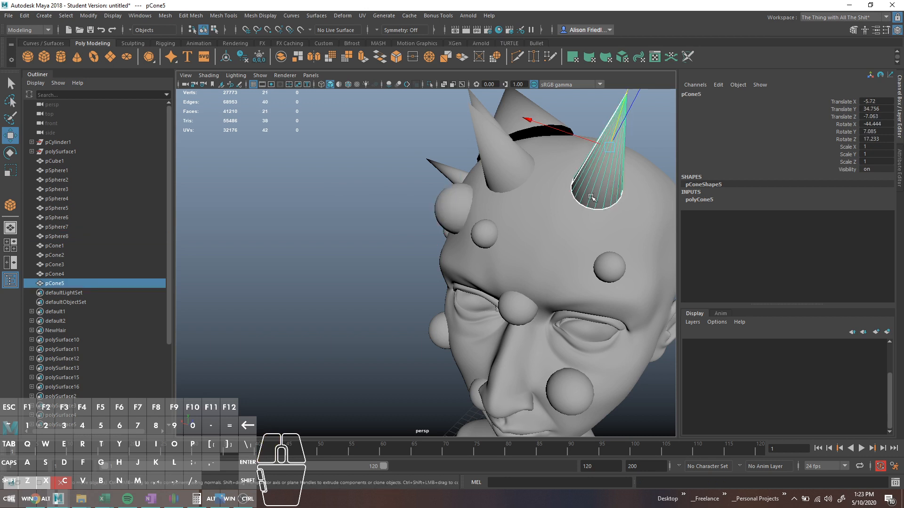
alt+drag(511, 152, 584, 143)
click(500, 138)
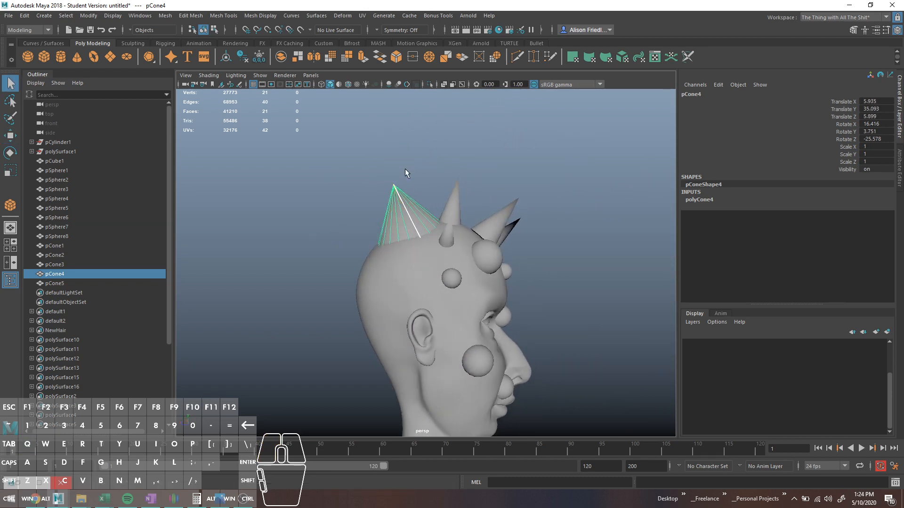
Step: Select the head mesh and make it the live surface again
drag(391, 175, 538, 295)
key(q)
click(471, 235)
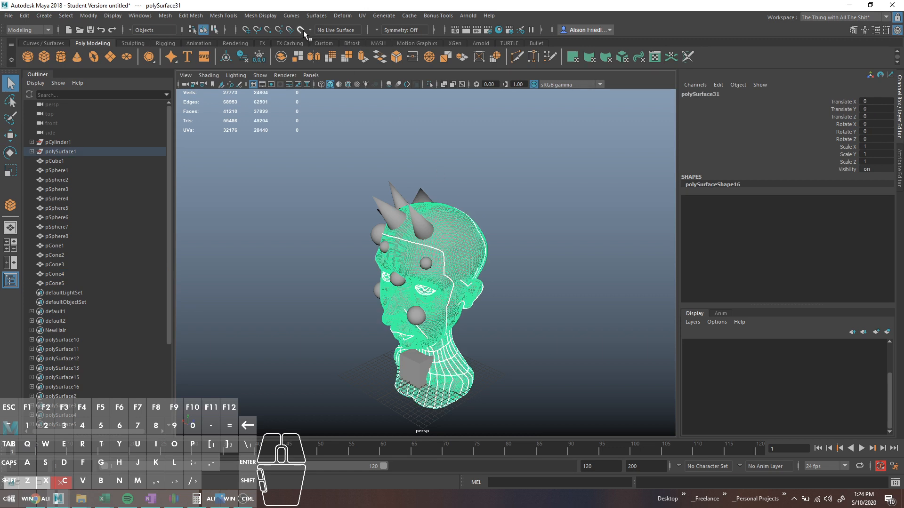
click(302, 30)
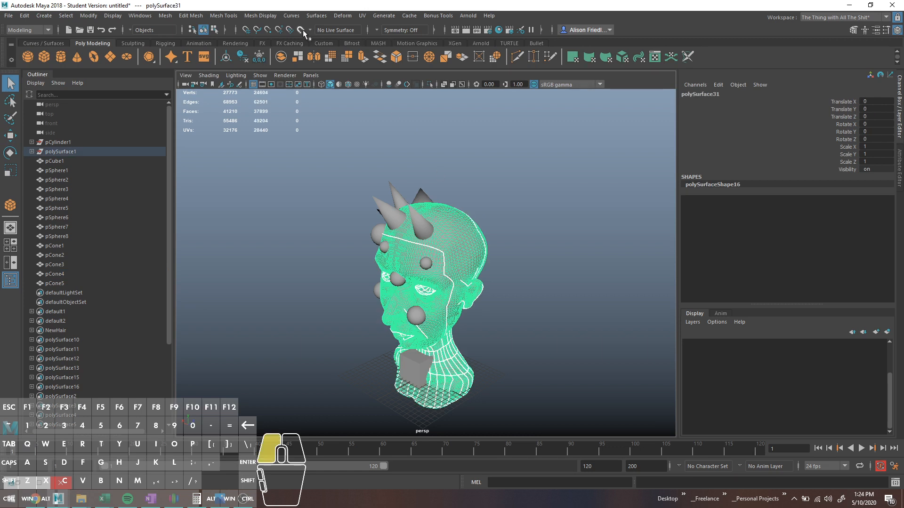
Step: Start a Create Polygon outline on the live head, placing its first points on the side above the ear
click(266, 16)
mouse_move(223, 16)
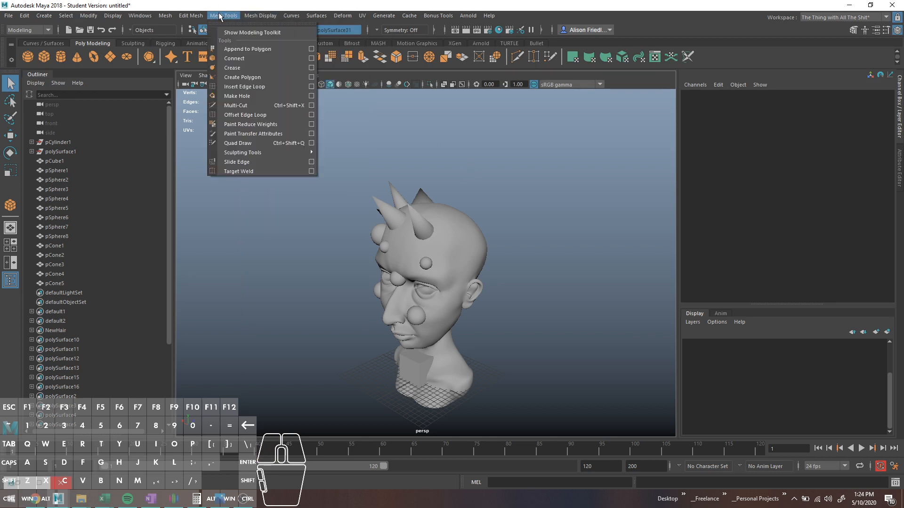
mouse_move(267, 16)
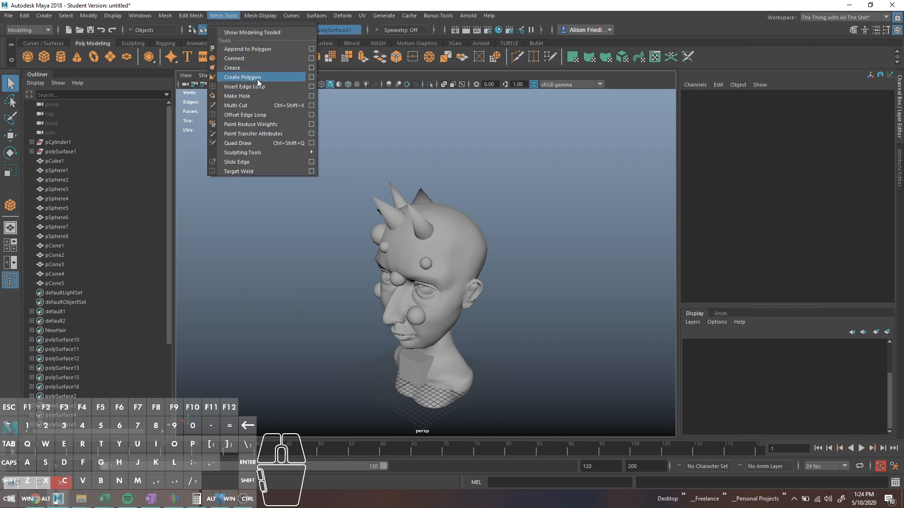
click(258, 81)
scroll(450, 175, up, 8)
alt+drag(499, 222, 444, 214)
click(438, 216)
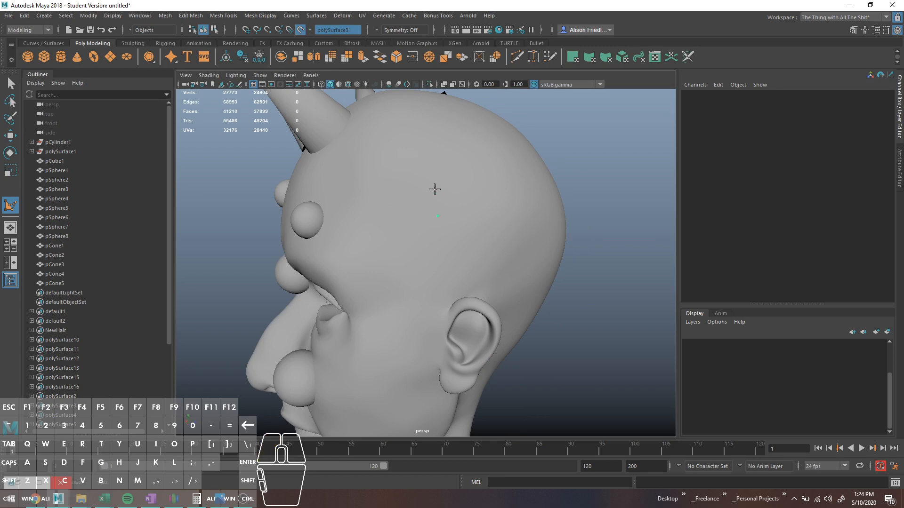
click(434, 188)
click(461, 157)
Step: Switch to wireframe display, trace the rest of the winding outline across the side of the head, and complete the polygon
key(4)
alt+middle_drag(505, 201, 511, 227)
click(509, 209)
click(526, 239)
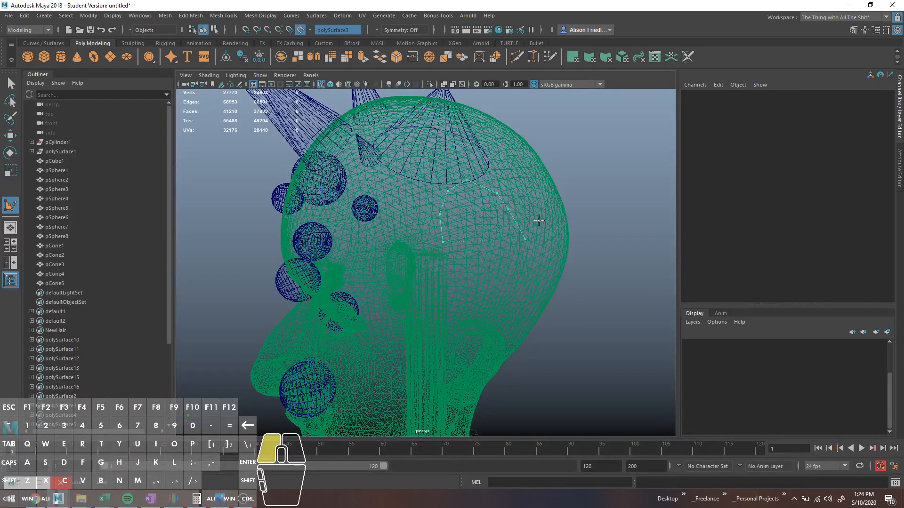
click(538, 220)
alt+drag(495, 151, 435, 185)
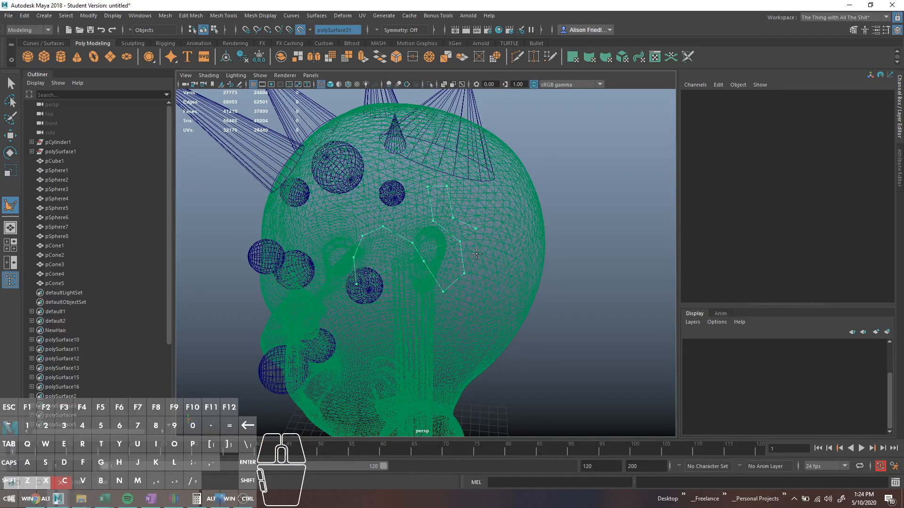
click(453, 309)
click(368, 261)
key(Return)
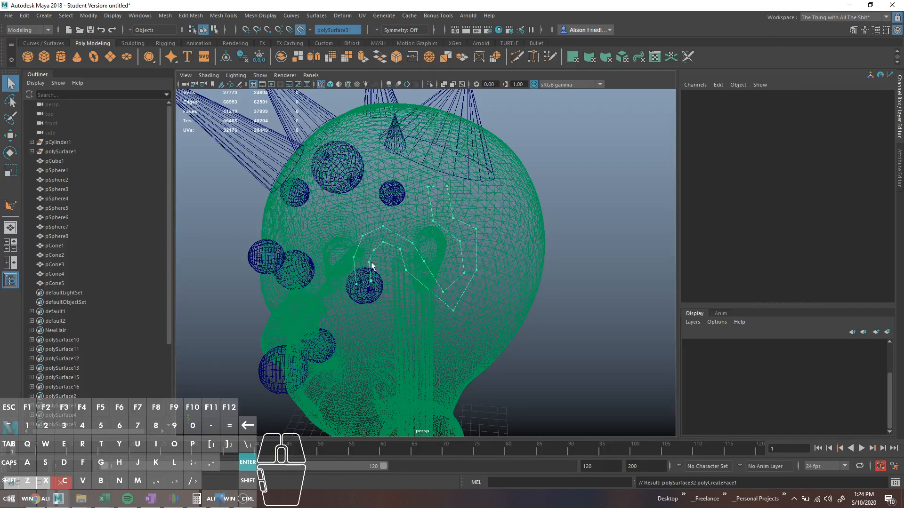
Step: Isolate the new winding polygon in shaded display and examine its shape from several angles
key(ctrl+1)
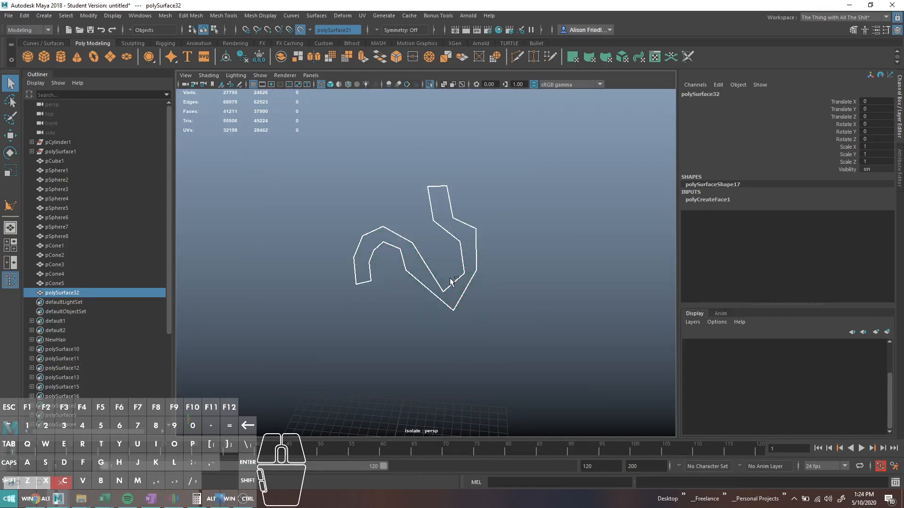
key(5)
mouse_move(442, 275)
alt+mouse_down()
mouse_move(541, 277)
mouse_move(518, 258)
alt+mouse_up()
key(f)
mouse_move(437, 282)
alt+mouse_down()
mouse_move(523, 276)
mouse_move(516, 261)
mouse_move(459, 260)
alt+mouse_up()
key(ctrl+1)
Step: In wireframe, slide the polygon's lowest corner vertex toward the face and the outer vertex behind it downward along the live head
right_drag(293, 193, 254, 192)
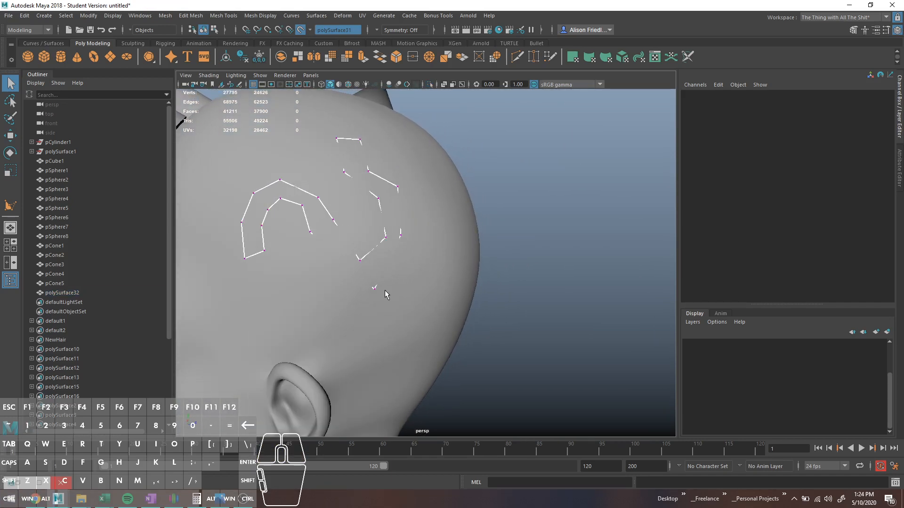
key(4)
key(w)
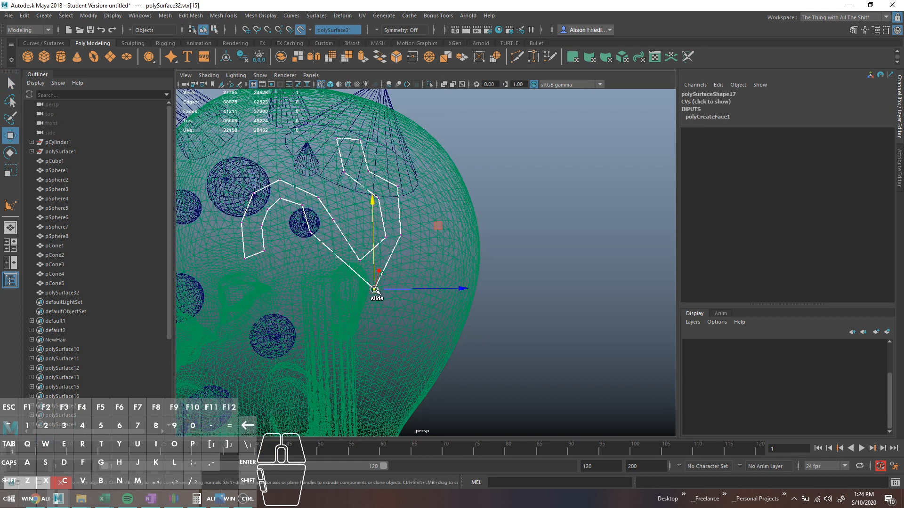
drag(374, 288, 356, 290)
drag(392, 230, 401, 251)
Step: Shift the pair of vertices on the polygon's middle stretch downward and readjust the lowest corner to even out the strip's width
drag(301, 223, 325, 239)
key(q)
drag(324, 208, 327, 245)
key(w)
key(q)
key(w)
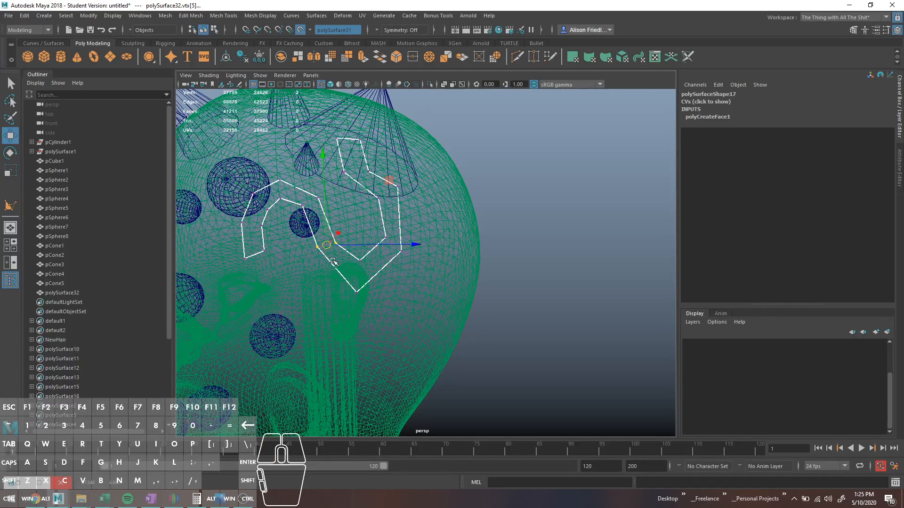
key(q)
key(w)
mouse_move(348, 280)
mouse_down()
mouse_move(370, 304)
mouse_move(364, 287)
mouse_up()
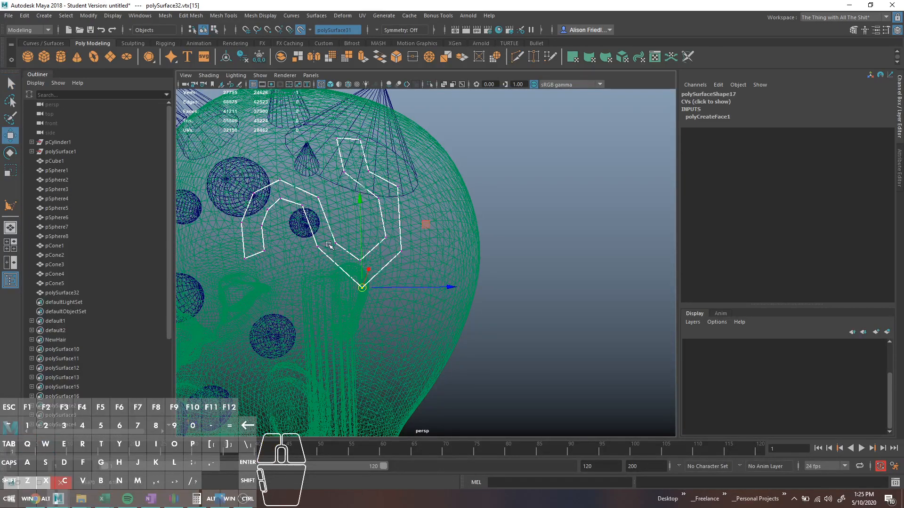
Step: Extrude the edge on the rear side of the strip's upper end and slide it toward the back of the head
alt+drag(331, 246, 385, 292)
scroll(391, 301, down, 5)
scroll(422, 235, up, 3)
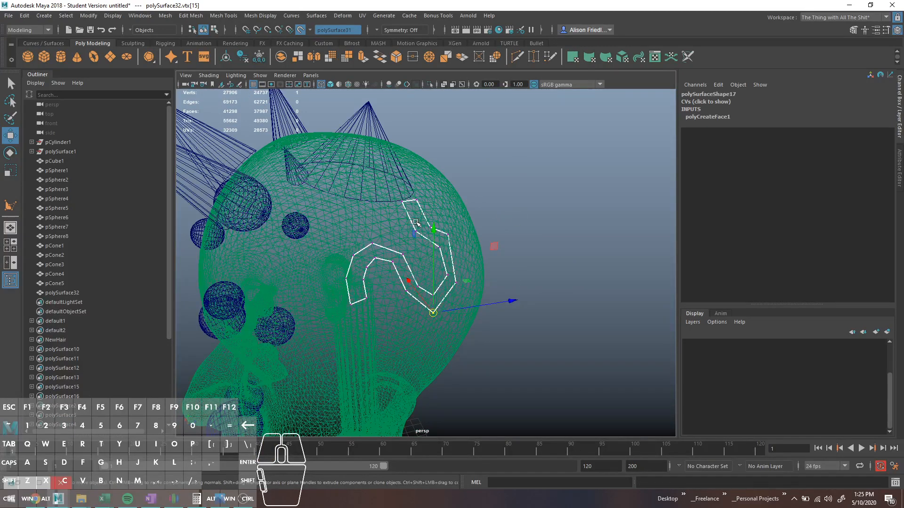
key(5)
right_drag(417, 226, 430, 194)
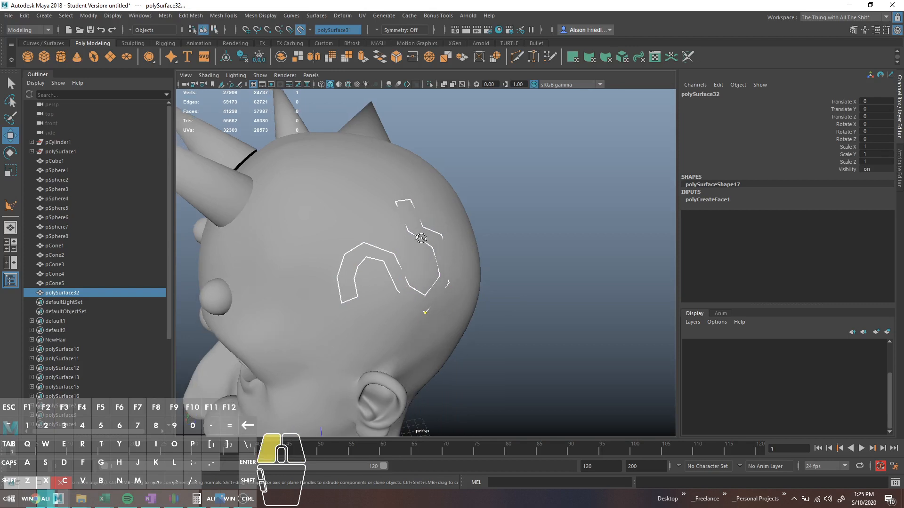
alt+drag(421, 239, 399, 236)
right_drag(386, 214, 385, 199)
click(386, 212)
key(q)
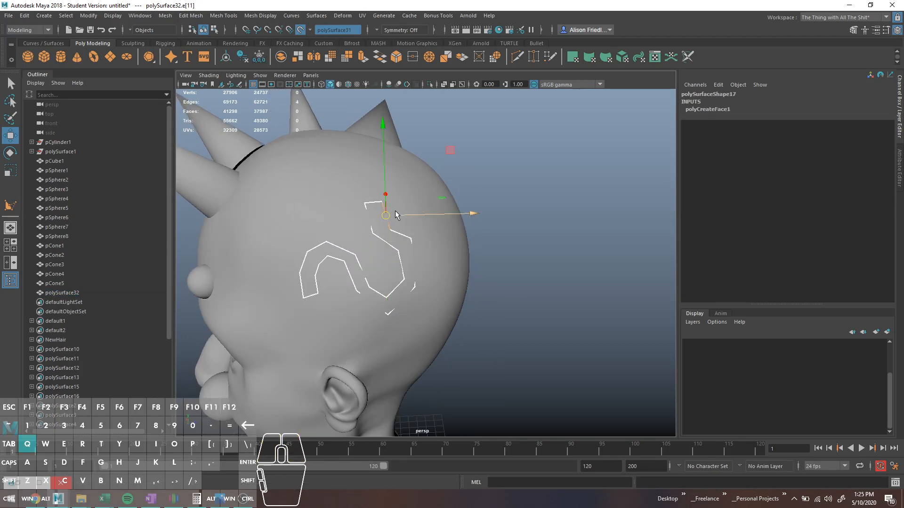
key(ctrl+e)
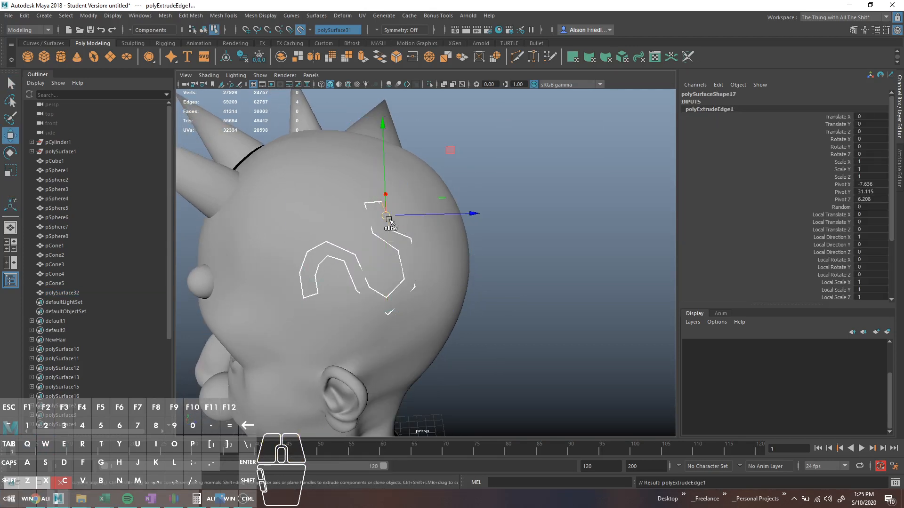
drag(389, 219, 414, 218)
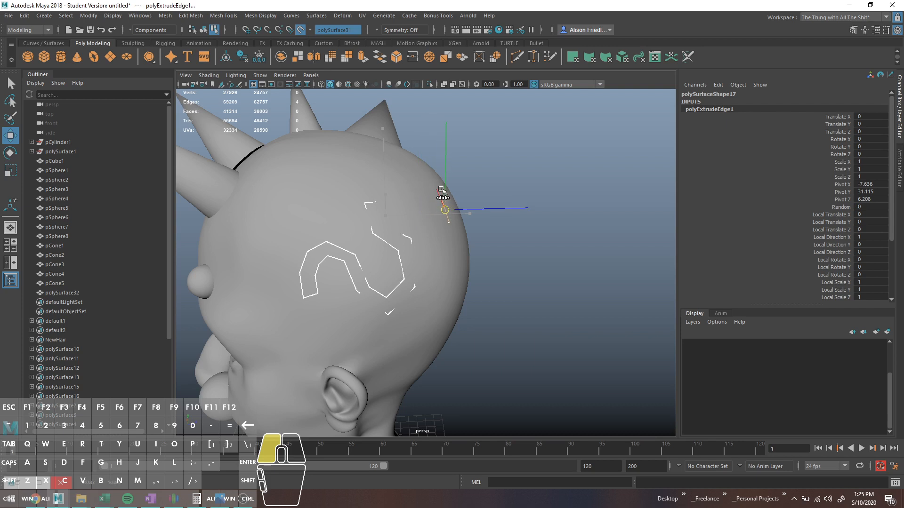
drag(442, 190, 452, 214)
Step: Try moving the upper vertex of the extruded edge farther down the back of the head, and undo the move
key(q)
right_drag(464, 223, 463, 233)
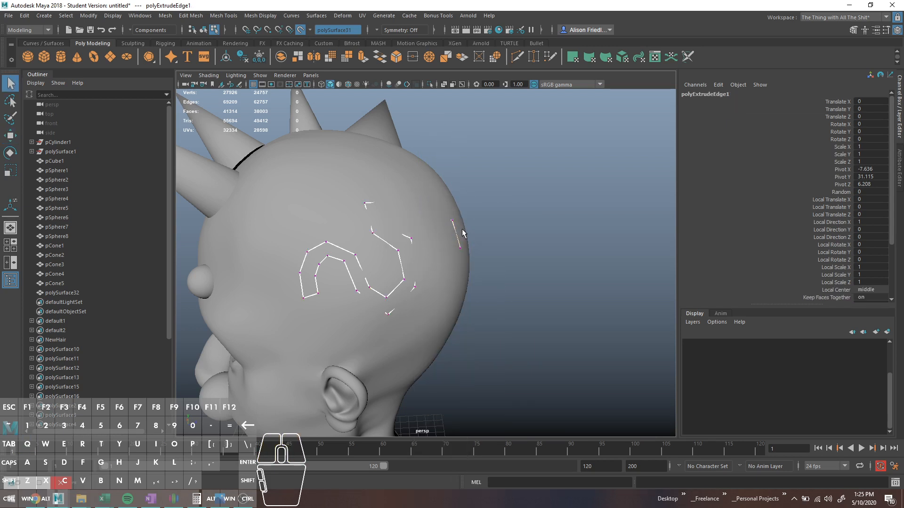
click(463, 217)
key(w)
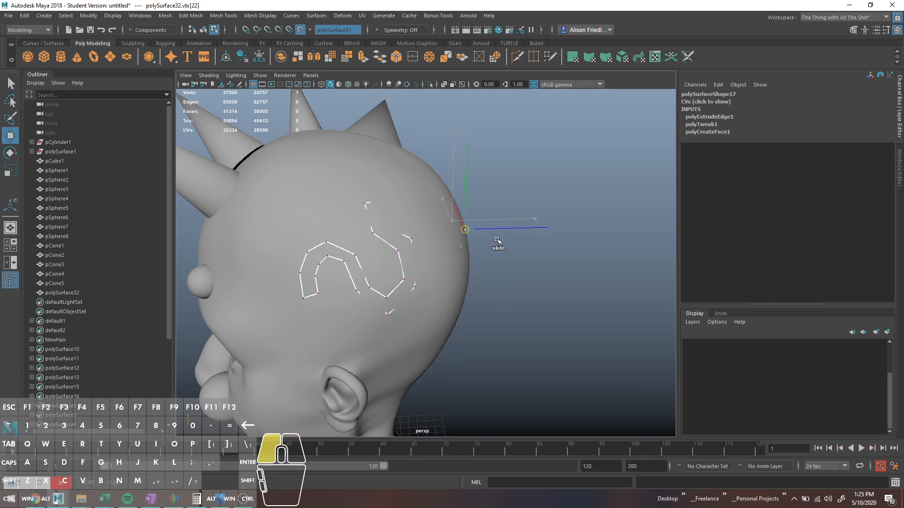
drag(497, 240, 497, 238)
key(ctrl+z)
Step: Insert two edge loops across the long extruded section of the strip
key(4)
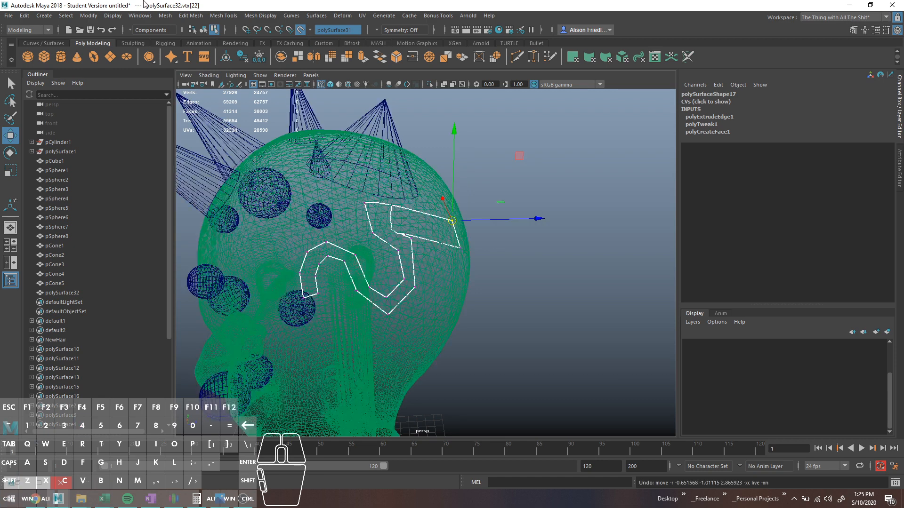
click(219, 16)
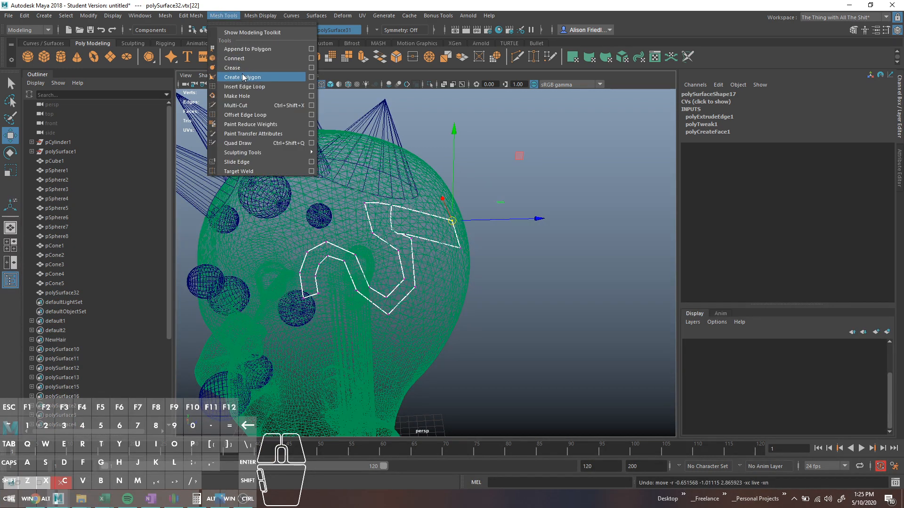
mouse_move(190, 16)
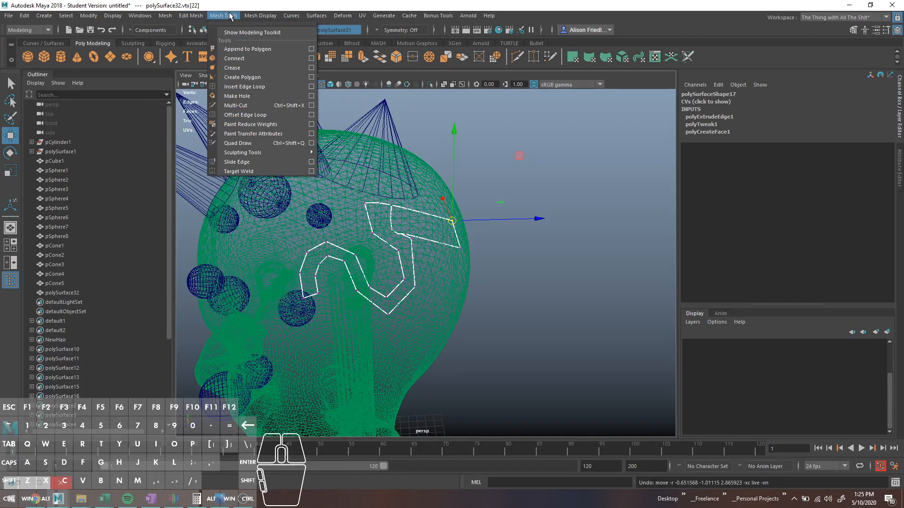
mouse_move(223, 16)
click(244, 70)
click(423, 215)
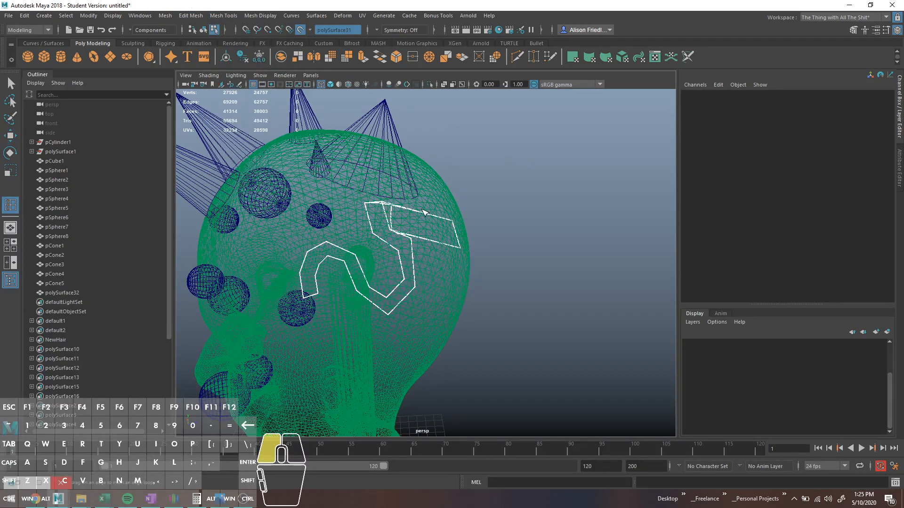
click(424, 214)
alt+drag(431, 216, 425, 167)
alt+scroll(413, 240, up, 3)
alt+drag(412, 240, 379, 213)
click(379, 213)
click(307, 165)
drag(308, 165, 301, 158)
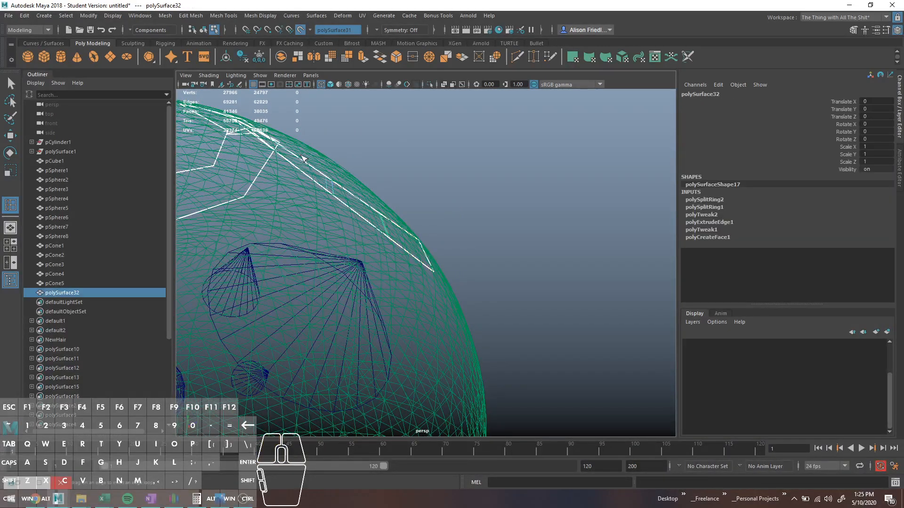
click(300, 155)
Step: Select the four vertices of the two inserted loops and move them onto the live head surface so the section follows its curve
right_click(314, 168)
right_drag(325, 175, 305, 161)
key(q)
click(327, 180)
drag(305, 161, 414, 252)
key(w)
alt+drag(362, 194, 372, 264)
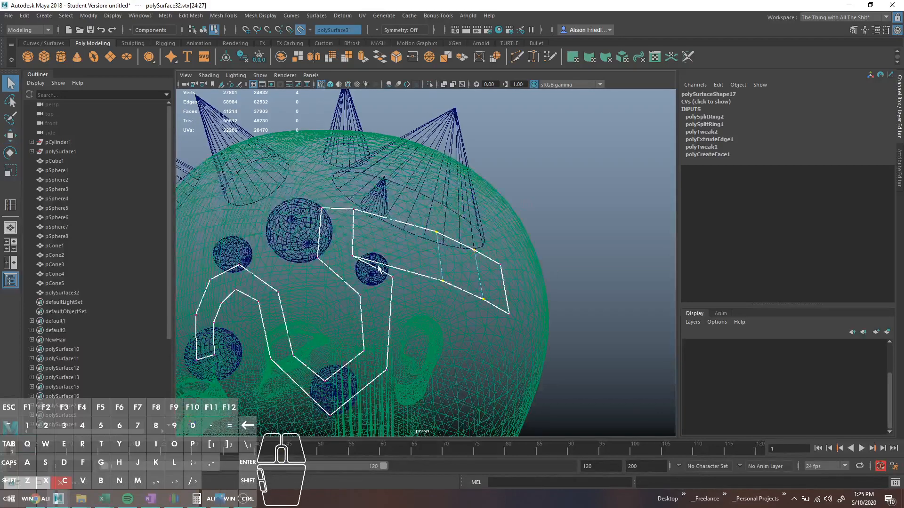
Step: Isolate the strip in shaded display and reverse its normals
right_drag(372, 264, 400, 233)
alt+drag(378, 265, 424, 241)
key(ctrl+1)
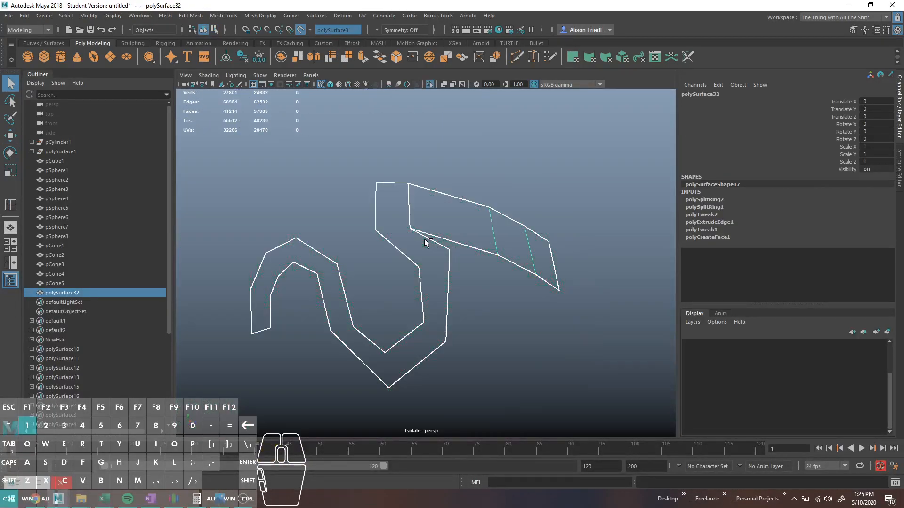
key(5)
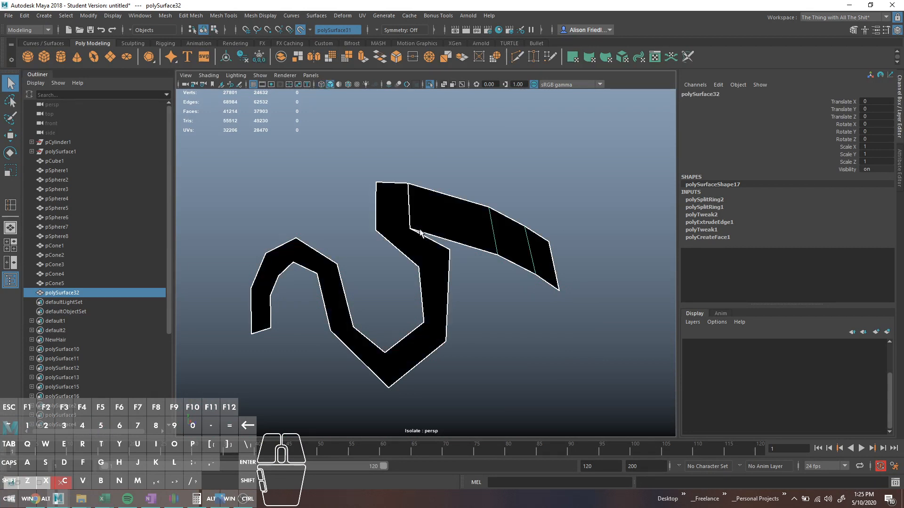
alt+drag(421, 232, 598, 222)
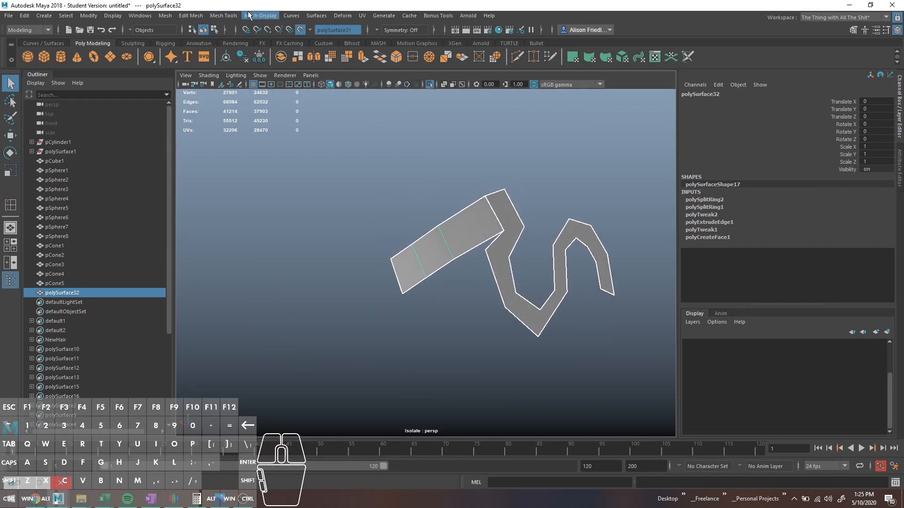
click(224, 16)
mouse_move(260, 16)
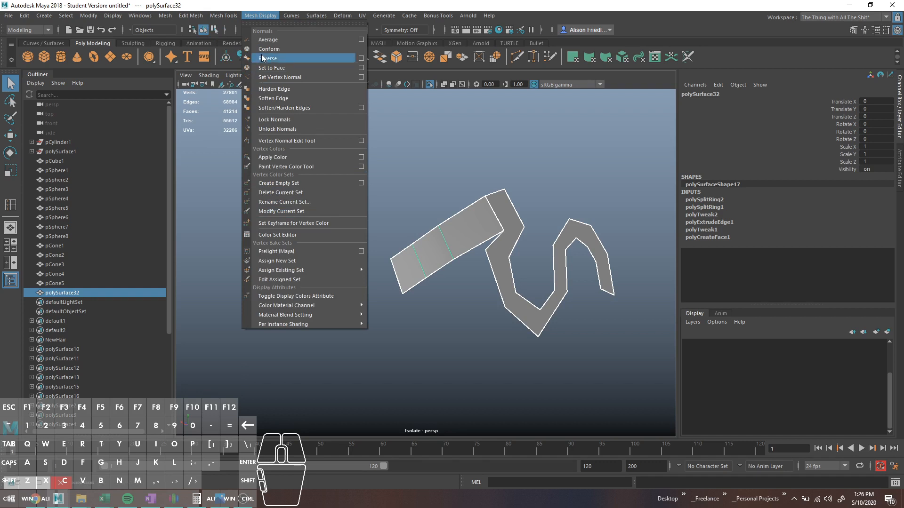
click(262, 58)
alt+drag(399, 184, 440, 232)
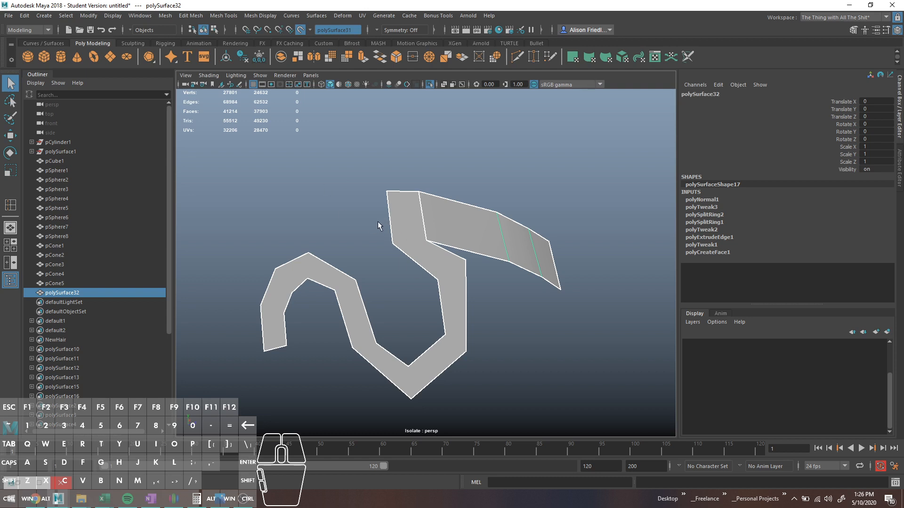
Step: Multi-Cut five edges across the strip between opposite corner vertices, from its upper end past the lowest bend
key(ctrl+shift+x)
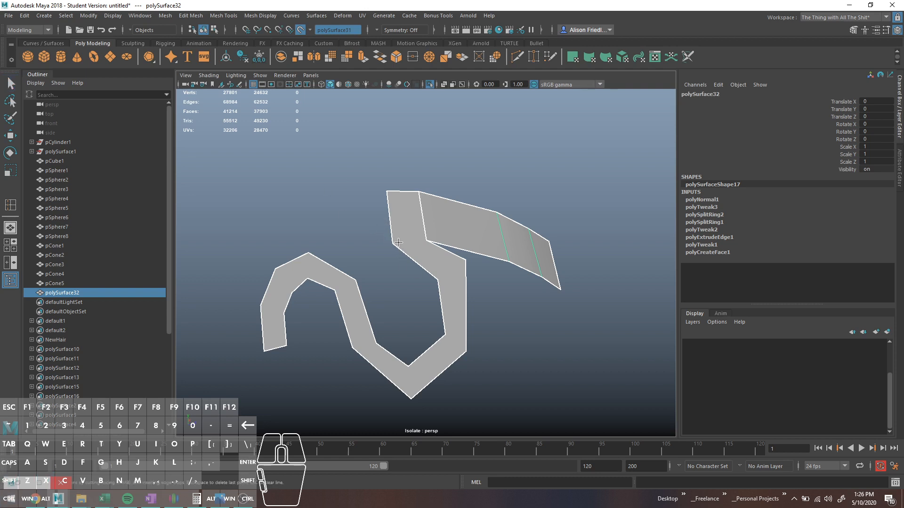
click(393, 243)
click(427, 241)
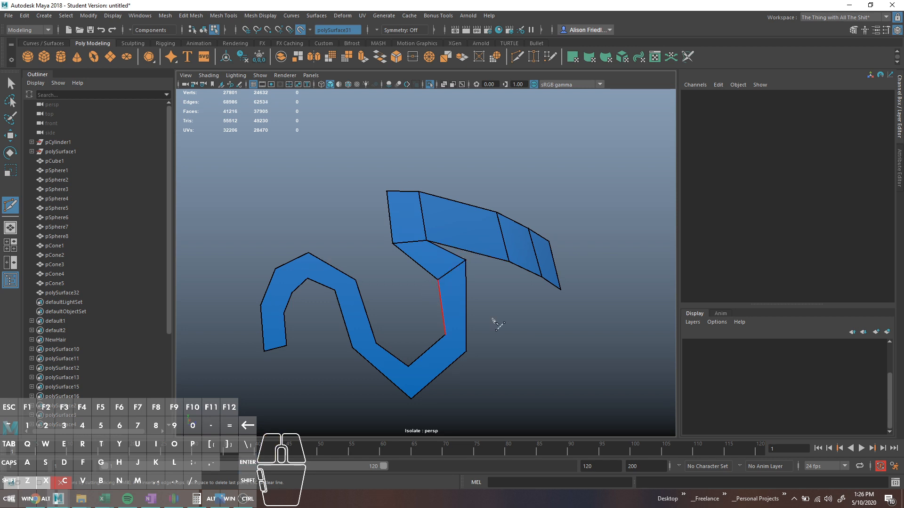
click(466, 352)
click(376, 344)
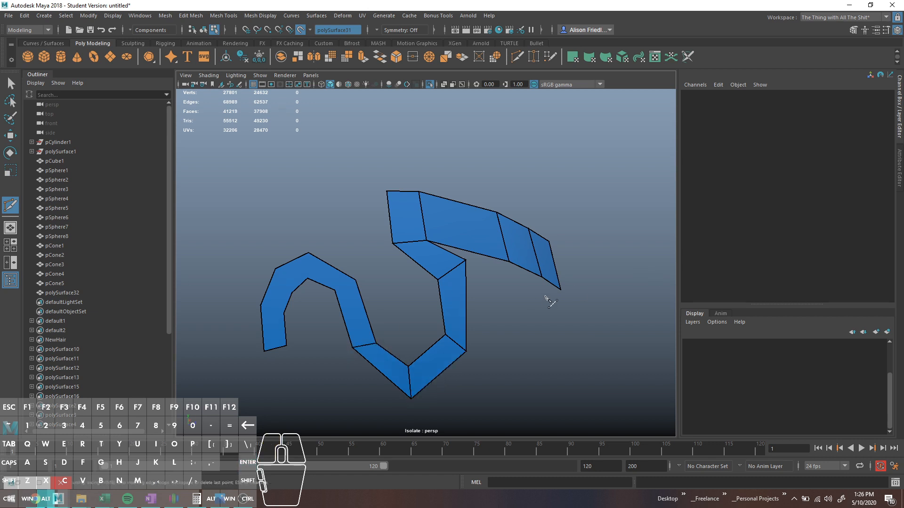
key(q)
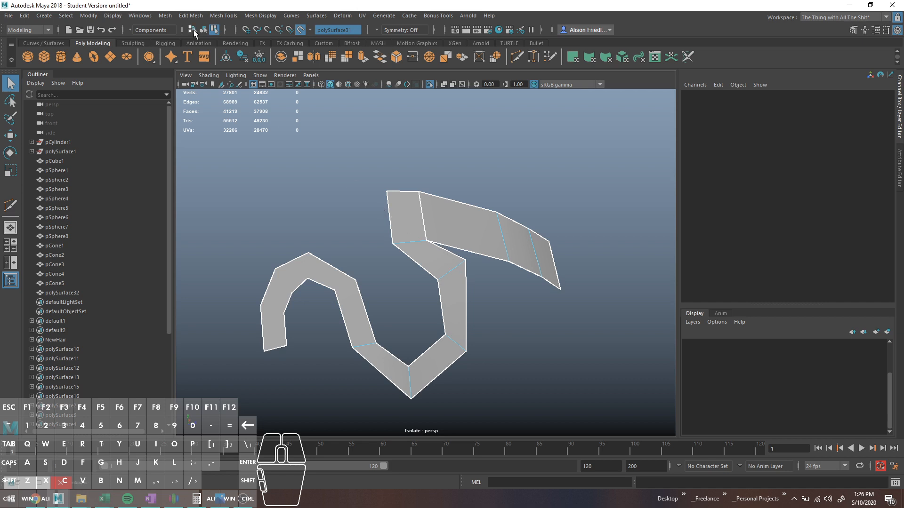
Step: Run mesh Cleanup on the strip to tessellate faces with more than 4 sides
click(166, 16)
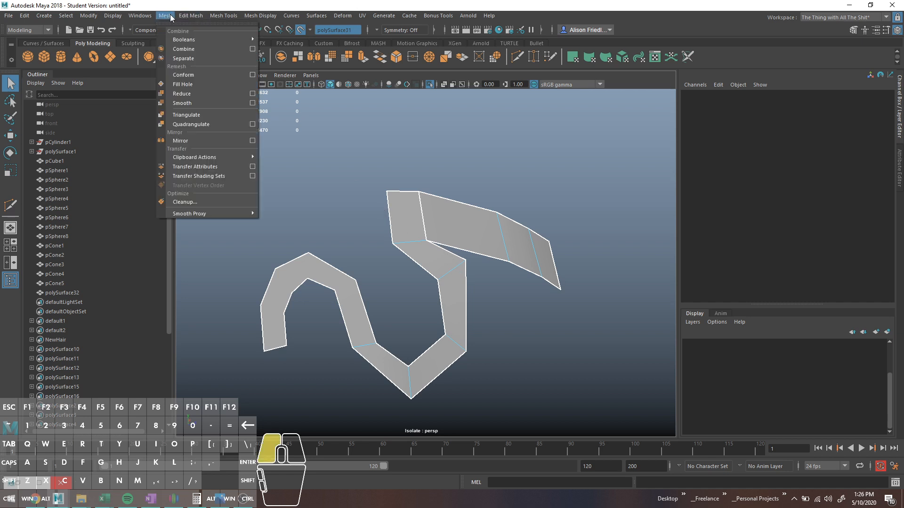
click(190, 201)
click(204, 288)
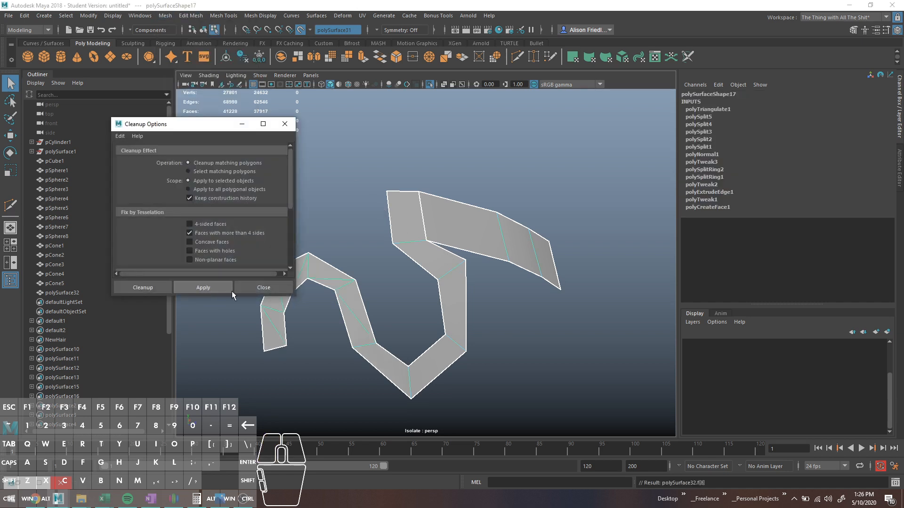
Step: Delete the diagonal edges in the arched part of the strip, keeping only the cross edges between opposite corners
alt+middle_drag(332, 309, 418, 292)
right_drag(442, 287, 449, 289)
click(449, 299)
right_drag(432, 240, 411, 255)
drag(420, 268, 372, 283)
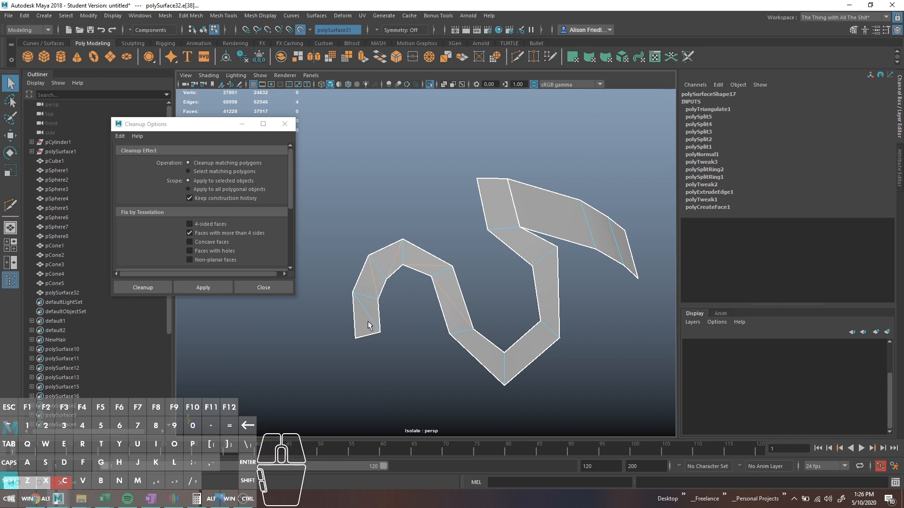
key(Delete)
Step: Preview the strip smoothed, and bring back the rest of the head in shaded display
key(3)
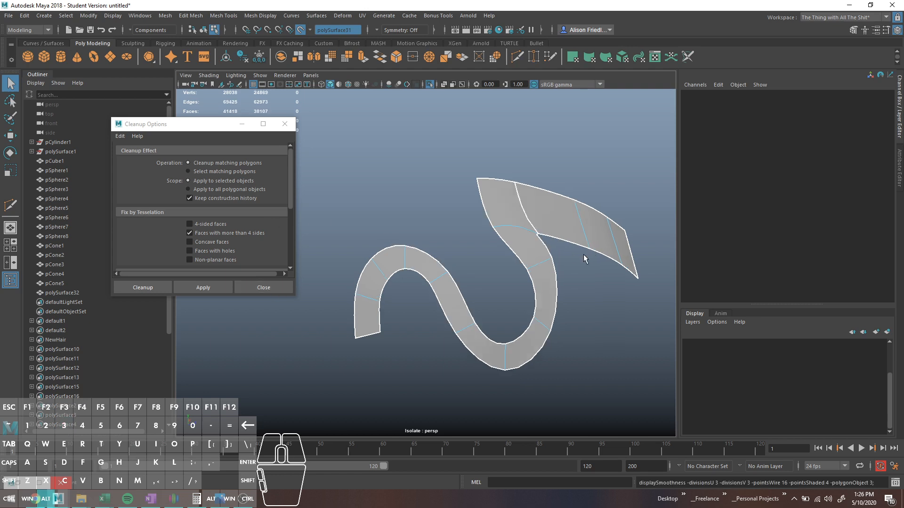
key(ctrl+1)
mouse_move(522, 262)
alt+mouse_down()
mouse_move(586, 244)
mouse_move(570, 269)
mouse_move(550, 270)
alt+mouse_up()
key(4)
key(5)
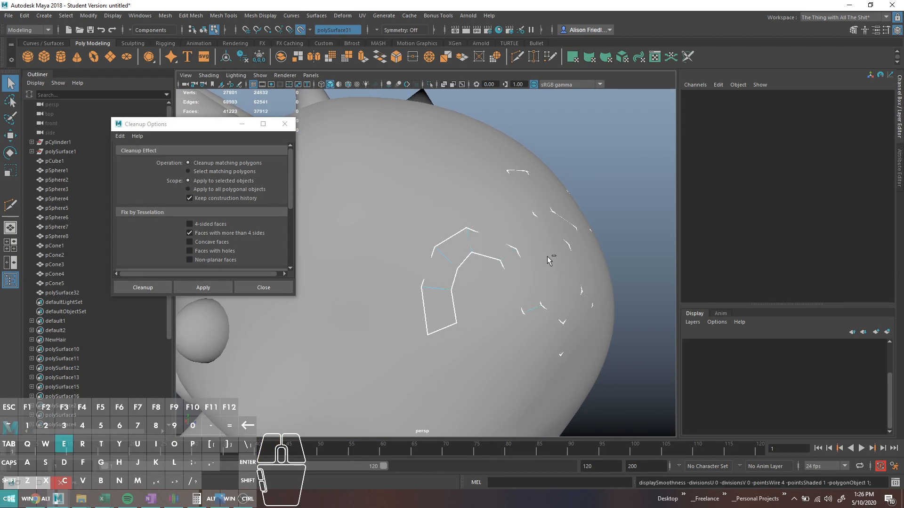
Step: Extrude the strip's faces outward from the head in three passes, the last with a Local Translate Z of about 0.07
right_drag(500, 243, 491, 258)
drag(483, 250, 520, 259)
key(ctrl+e)
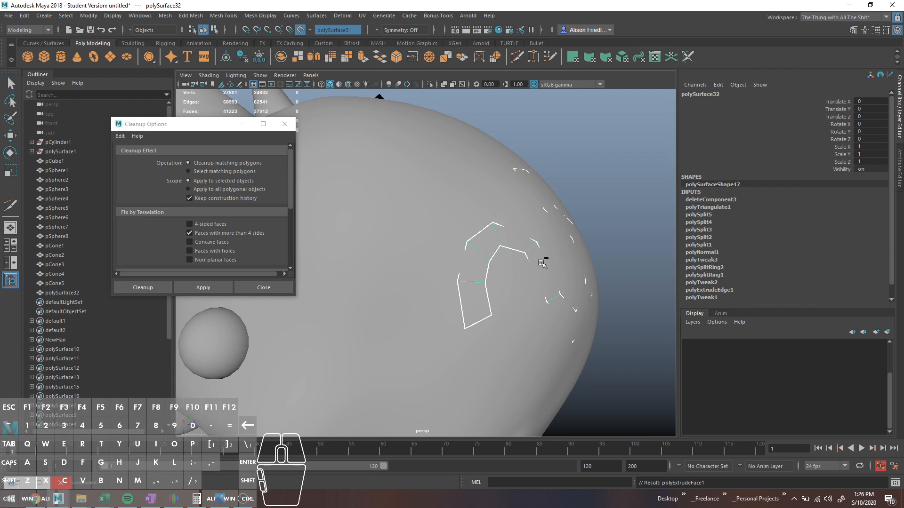
alt+drag(574, 242, 535, 292)
drag(536, 207, 541, 203)
key(g)
key(g)
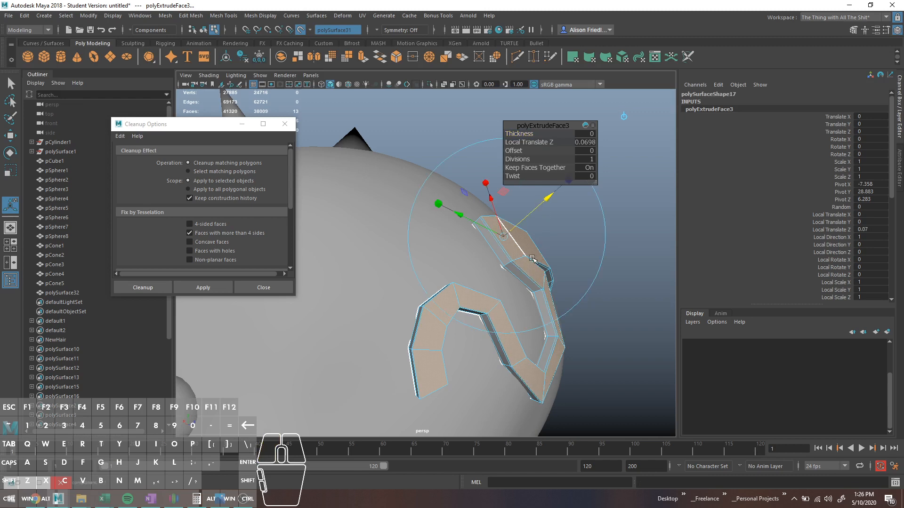
Step: Switch the thickened strip to smooth mesh preview and inspect the whole object in isolation
key(3)
right_drag(511, 238, 537, 220)
click(603, 289)
alt+drag(604, 290, 492, 249)
click(492, 250)
key(ctrl+1)
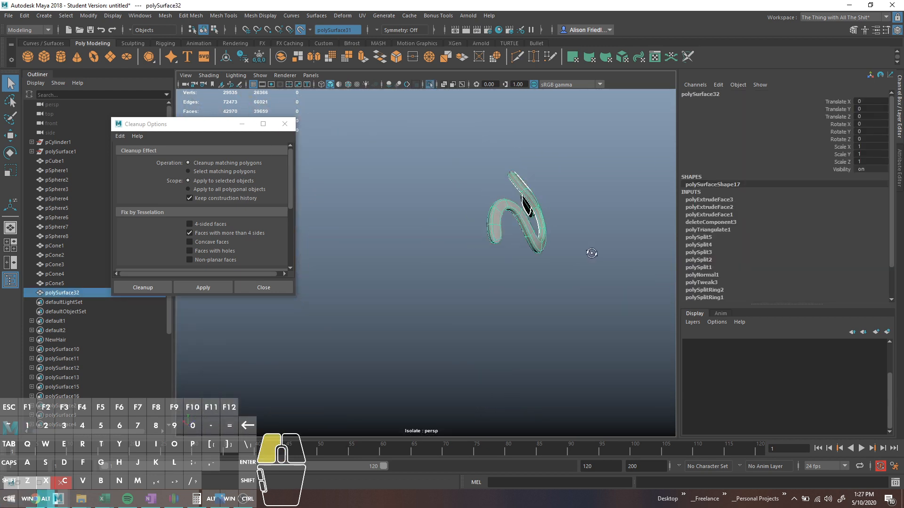
alt+drag(591, 253, 438, 244)
key(ctrl+1)
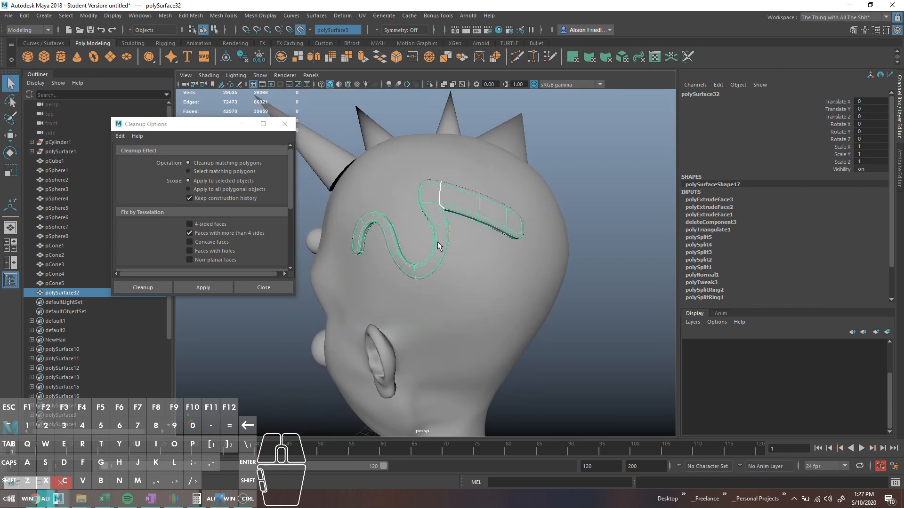
Step: Turn off the live surface and look over the finished head from the front
click(300, 32)
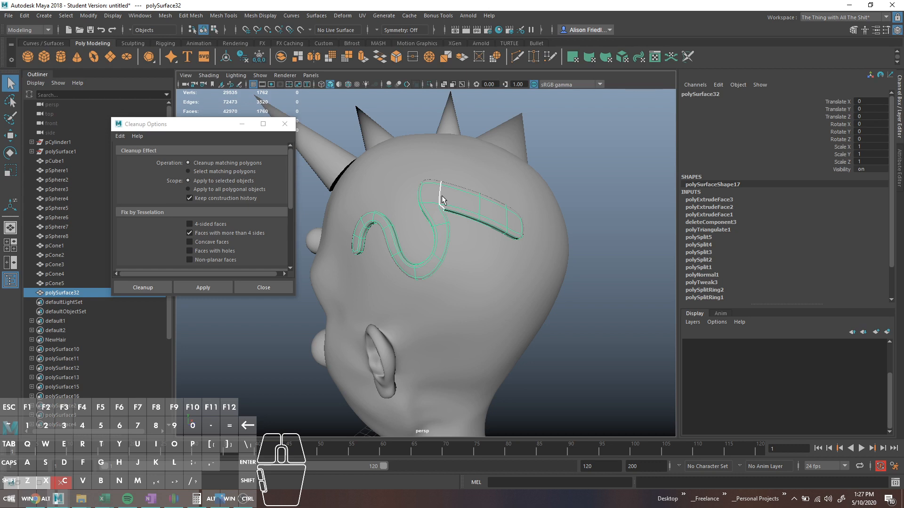
alt+drag(414, 216, 532, 194)
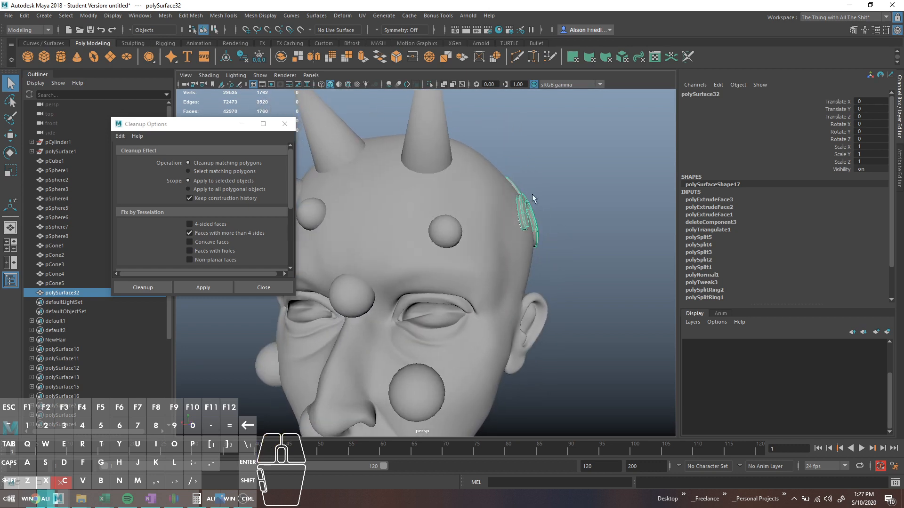
alt+middle_drag(546, 291, 569, 245)
alt+right_drag(569, 244, 532, 255)
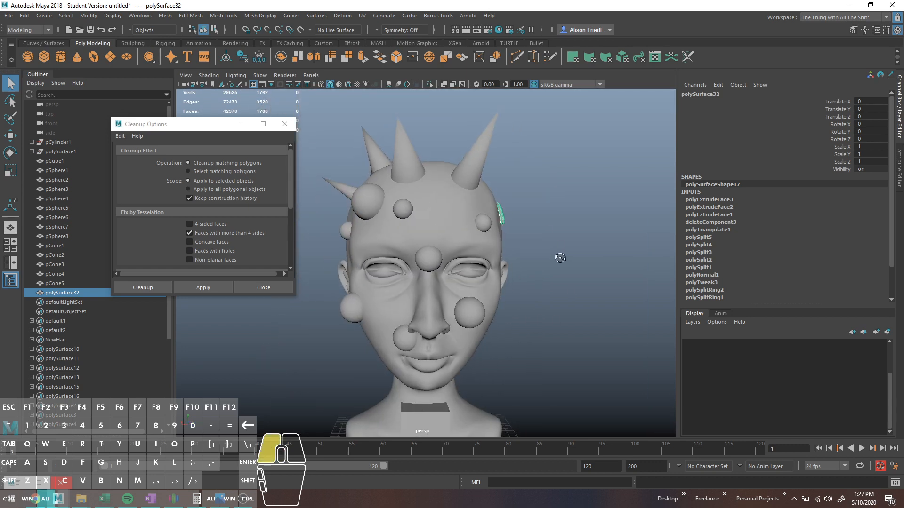